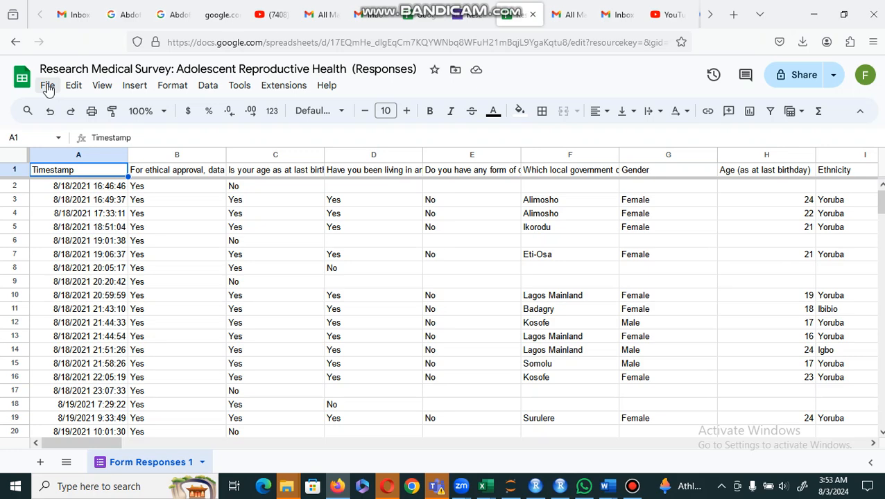
pyautogui.click(48, 86)
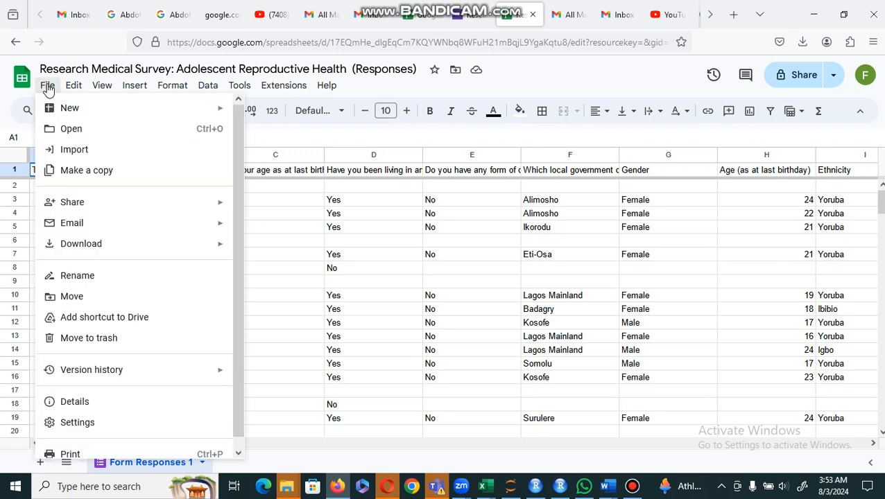
pyautogui.moveTo(96, 118)
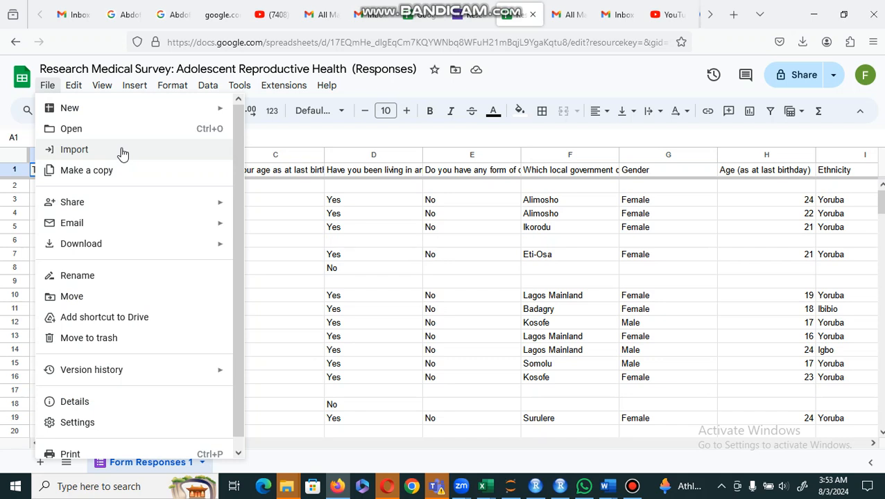
pyautogui.moveTo(114, 210)
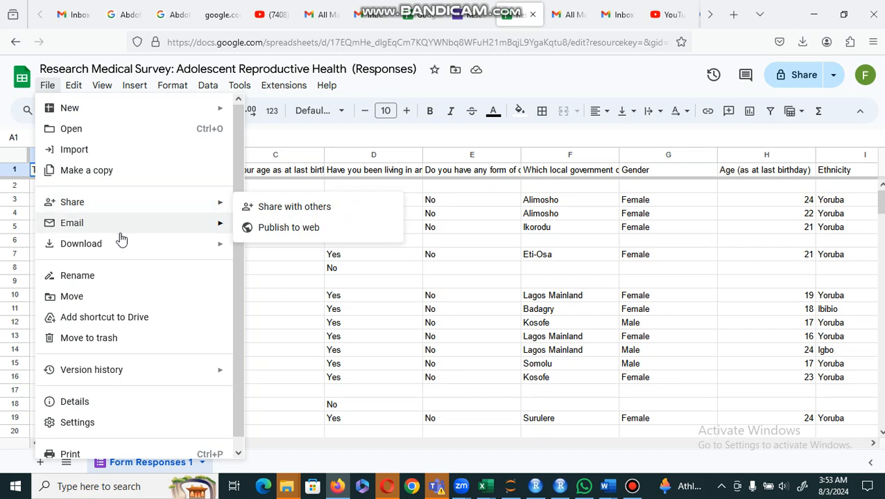
pyautogui.moveTo(135, 228)
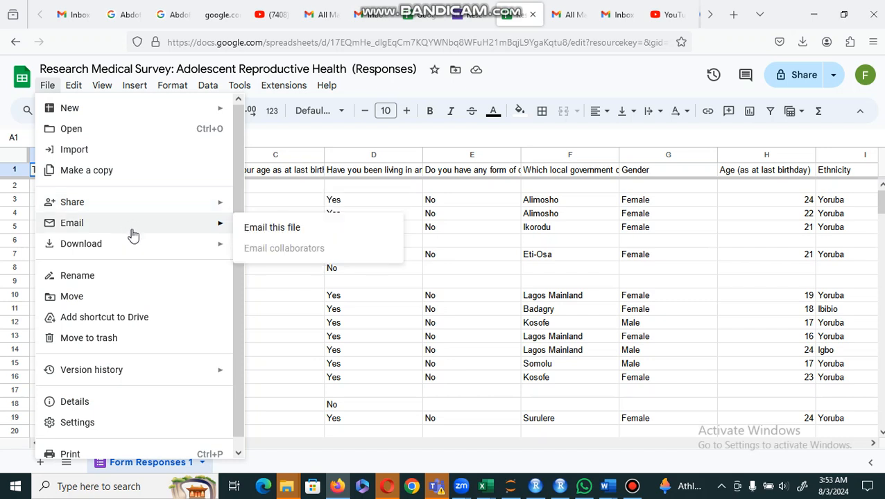
pyautogui.moveTo(124, 255)
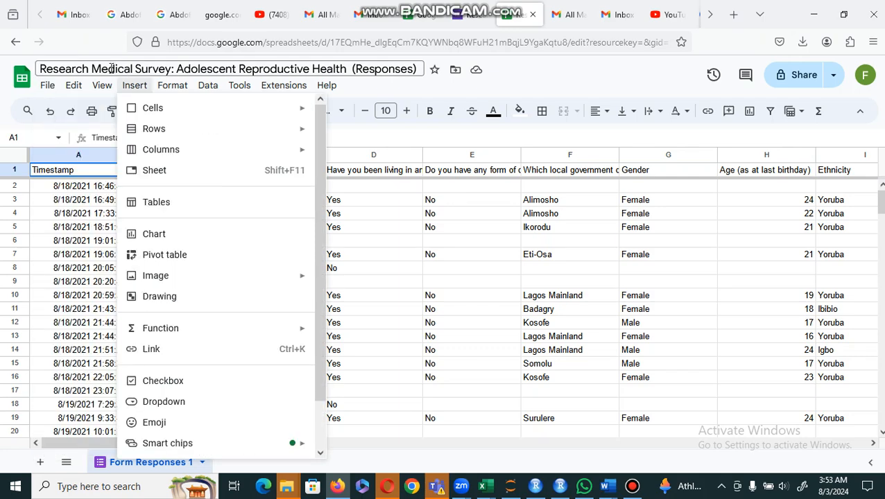
pyautogui.moveTo(74, 85)
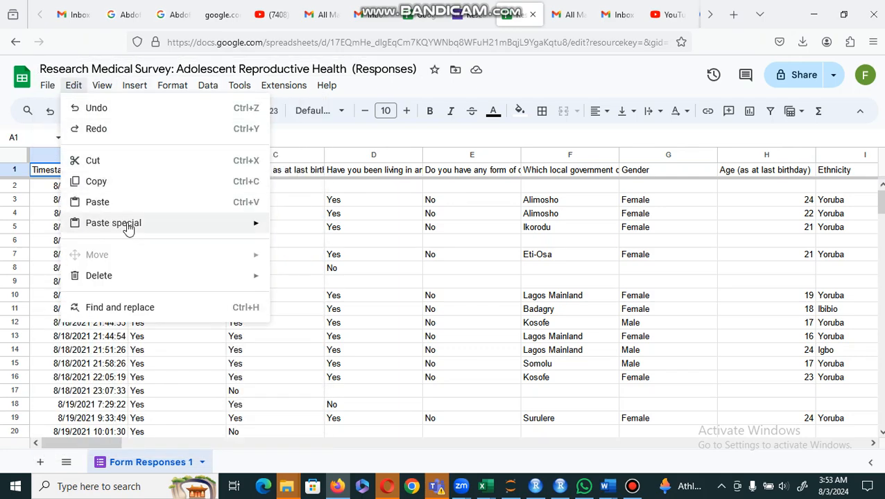
pyautogui.moveTo(131, 280)
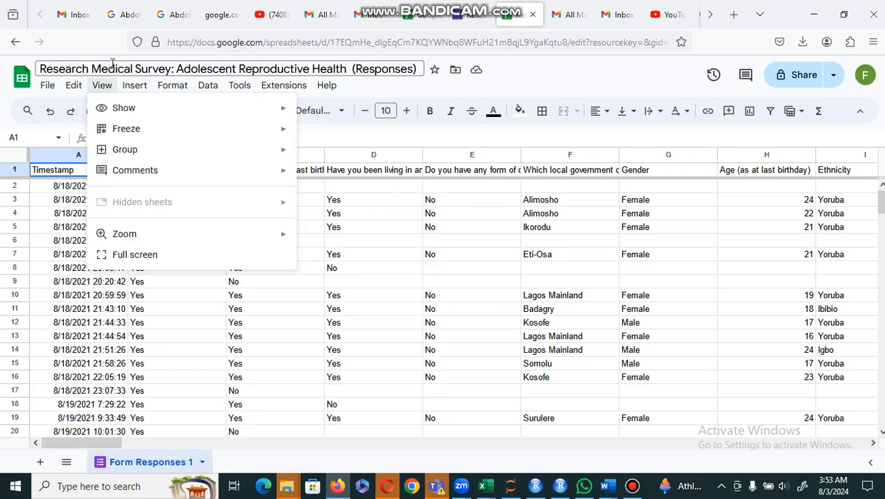
pyautogui.moveTo(133, 92)
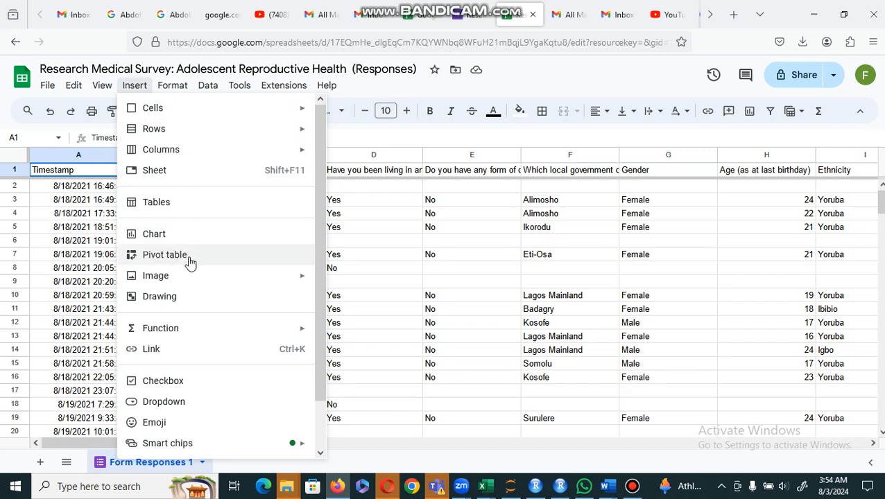
pyautogui.moveTo(193, 283)
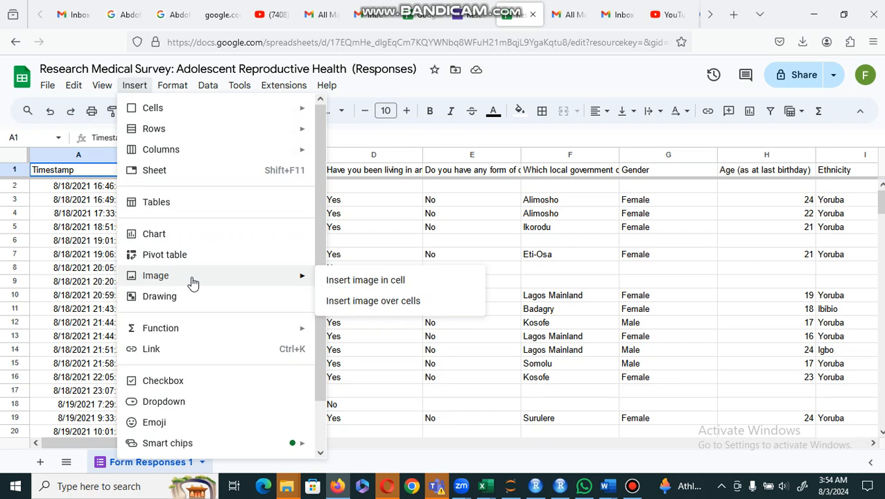
pyautogui.moveTo(197, 335)
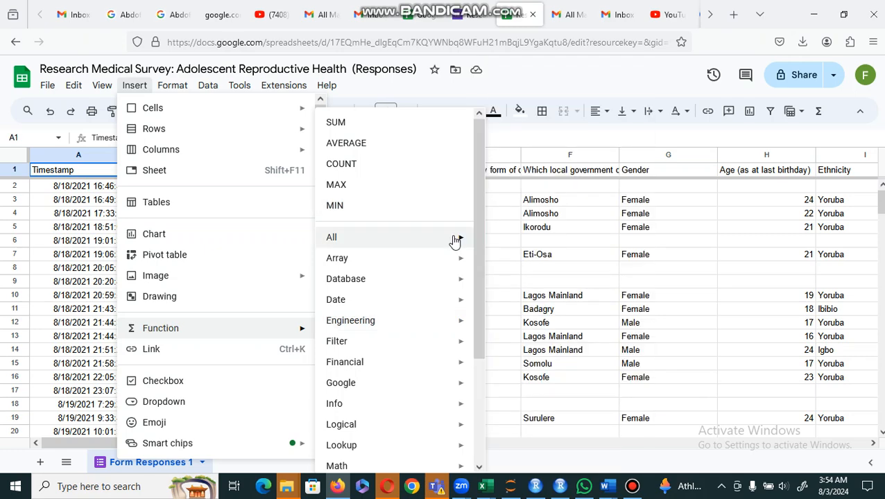
pyautogui.moveTo(455, 241)
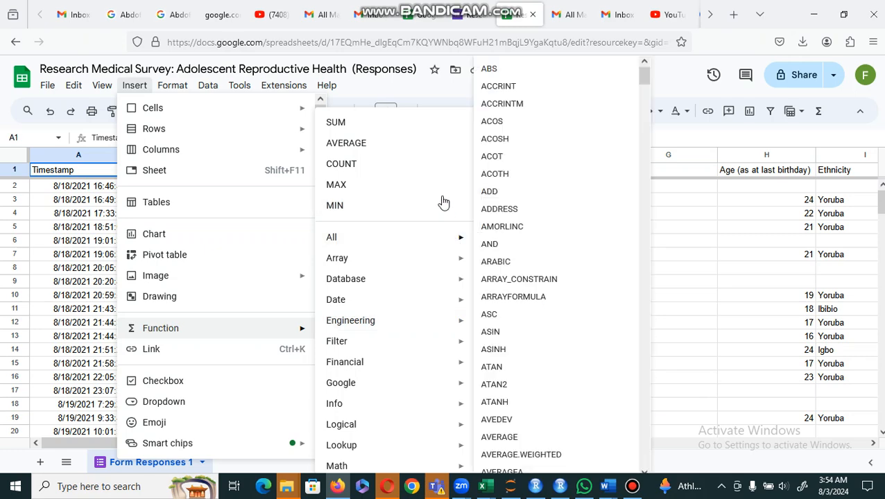
pyautogui.moveTo(419, 281)
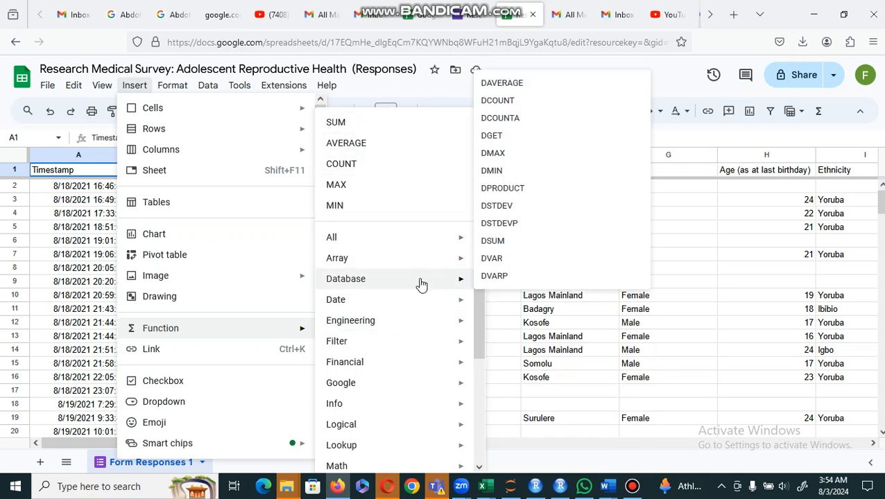
pyautogui.moveTo(419, 306)
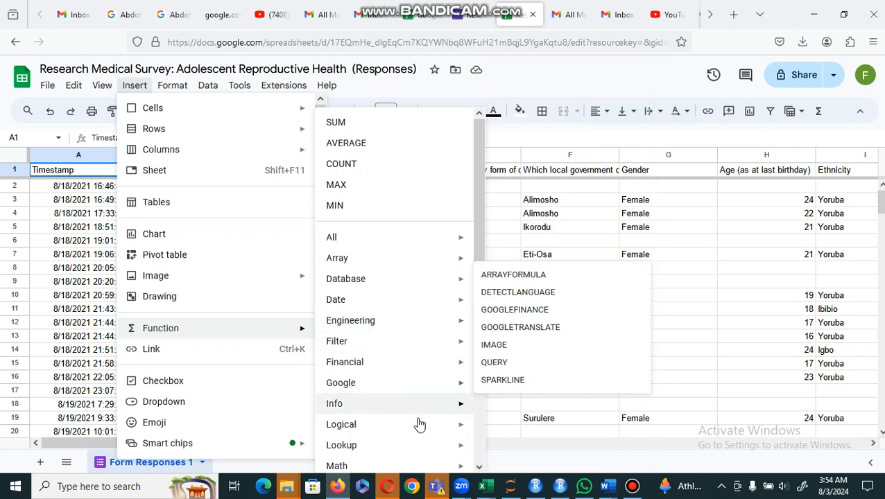
pyautogui.moveTo(423, 389)
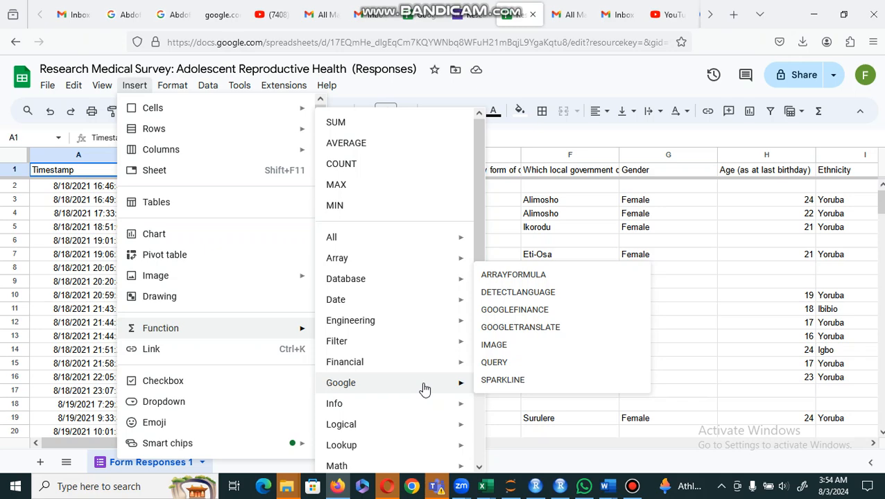
pyautogui.moveTo(420, 409)
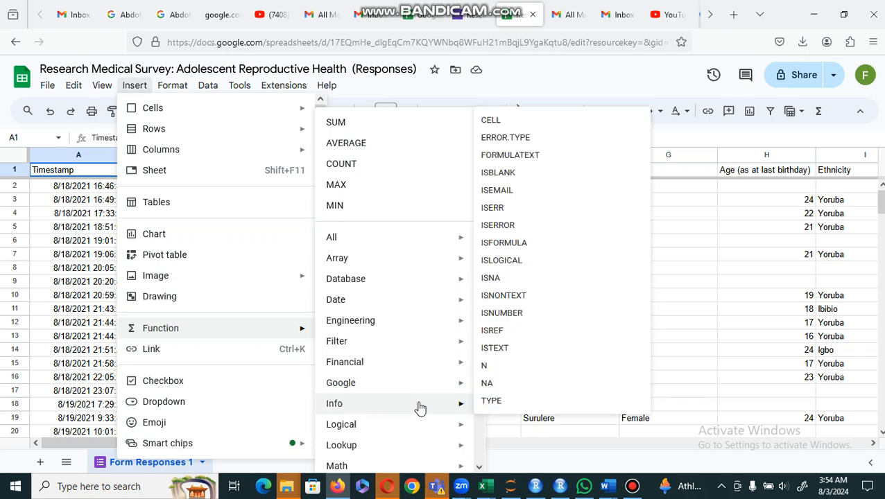
pyautogui.moveTo(423, 452)
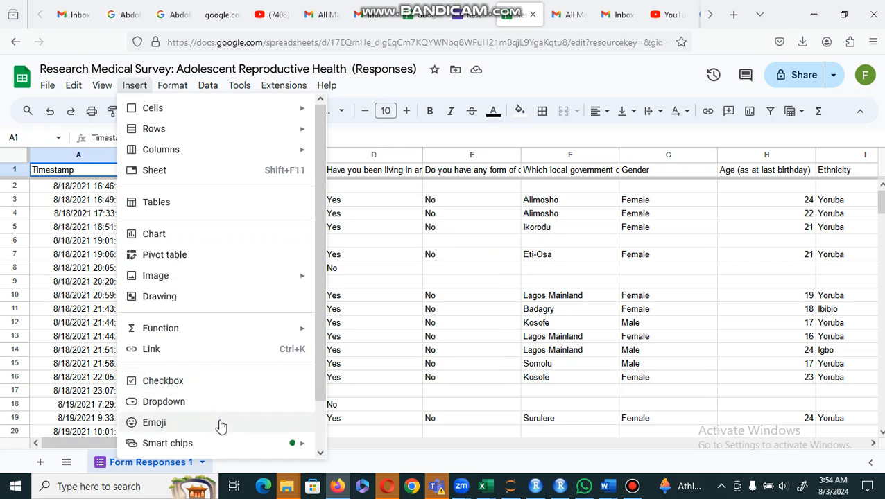
pyautogui.moveTo(174, 88)
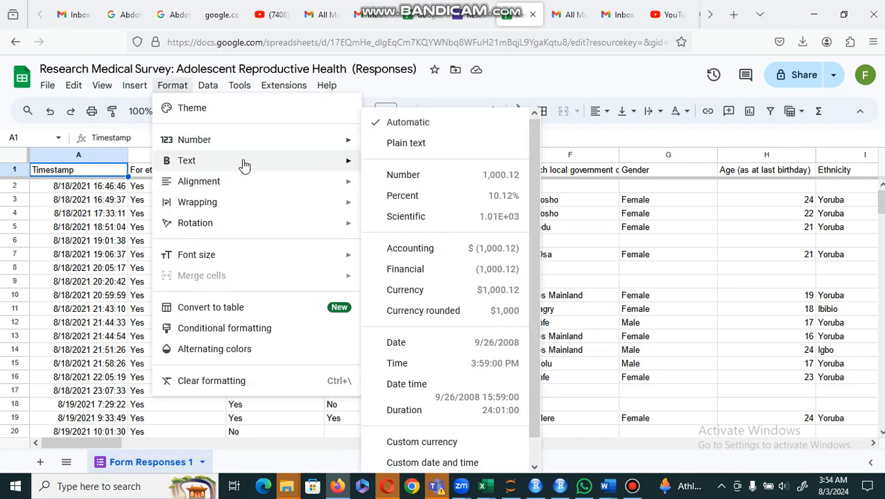
pyautogui.moveTo(244, 209)
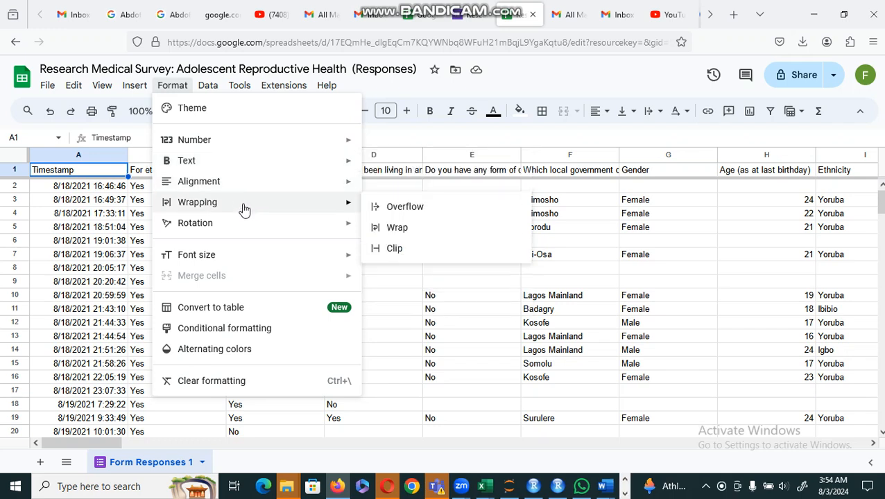
pyautogui.moveTo(245, 225)
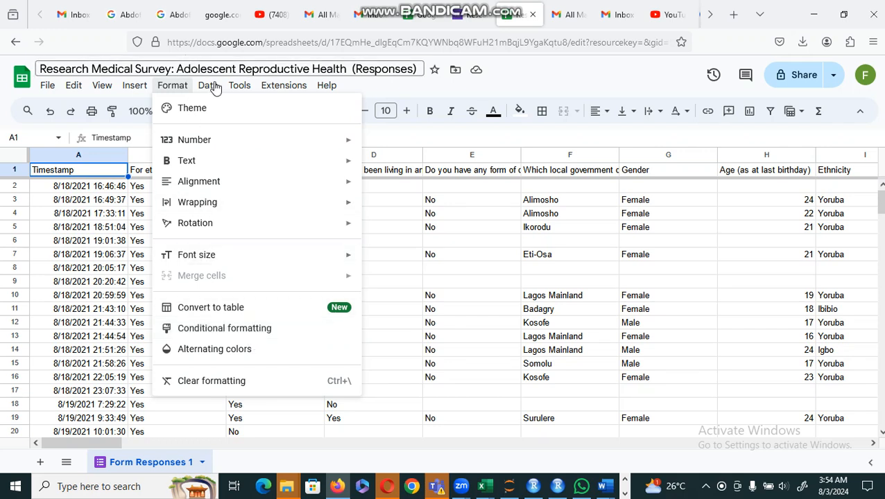
pyautogui.moveTo(208, 85)
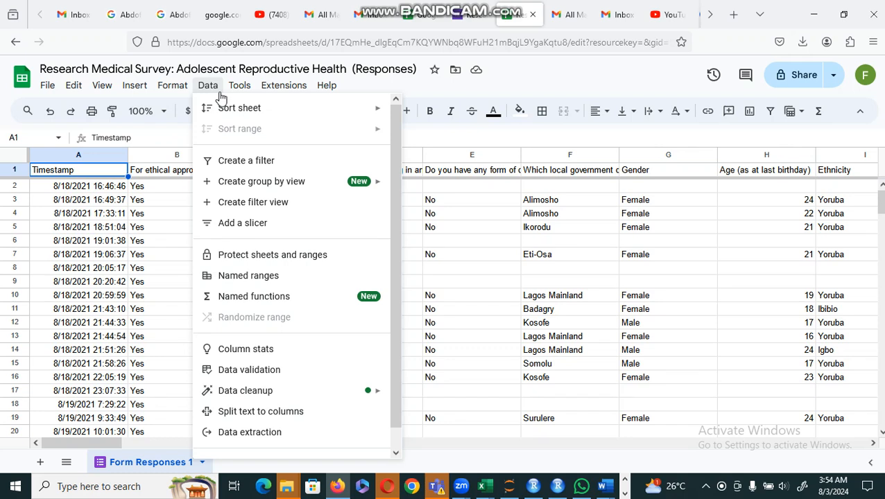
# - Duplicate the Form Responses 1 sheet and make the copy the active sheet
pyautogui.click(136, 464)
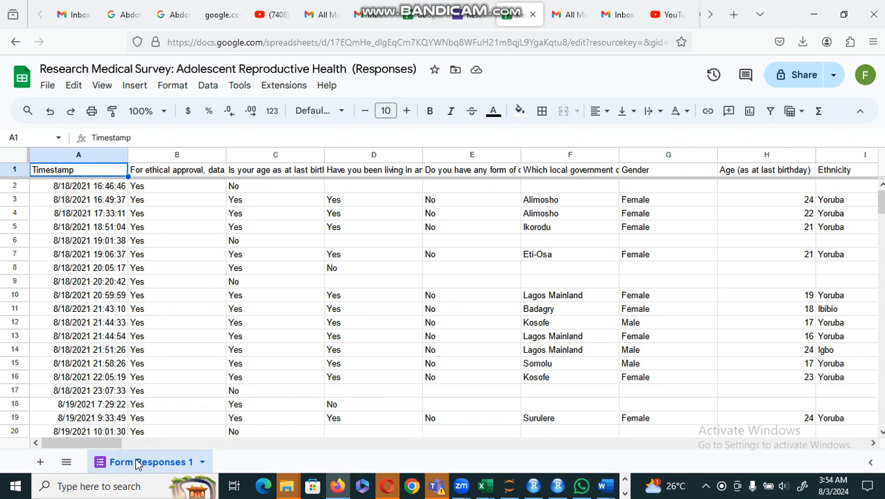
pyautogui.rightClick(136, 464)
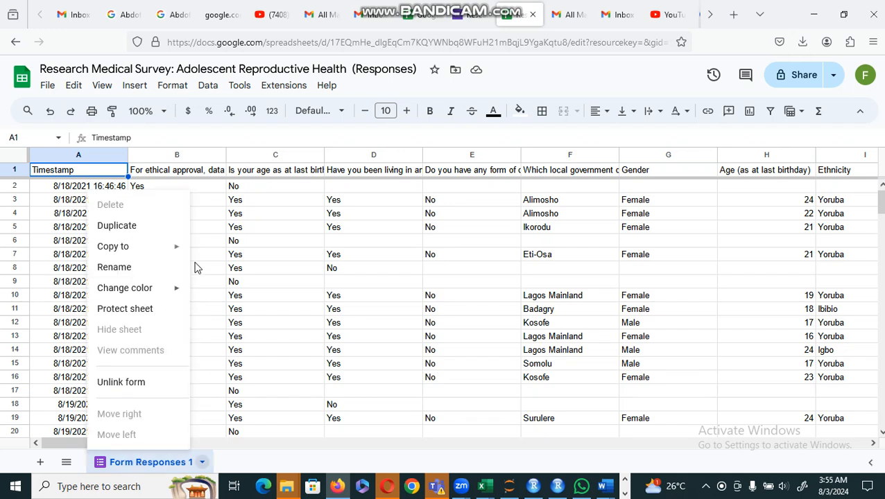
pyautogui.click(135, 228)
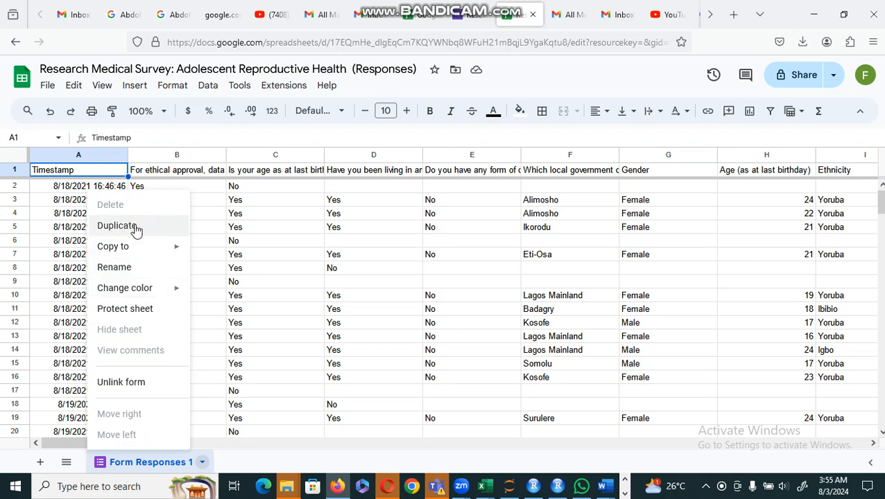
pyautogui.click(135, 228)
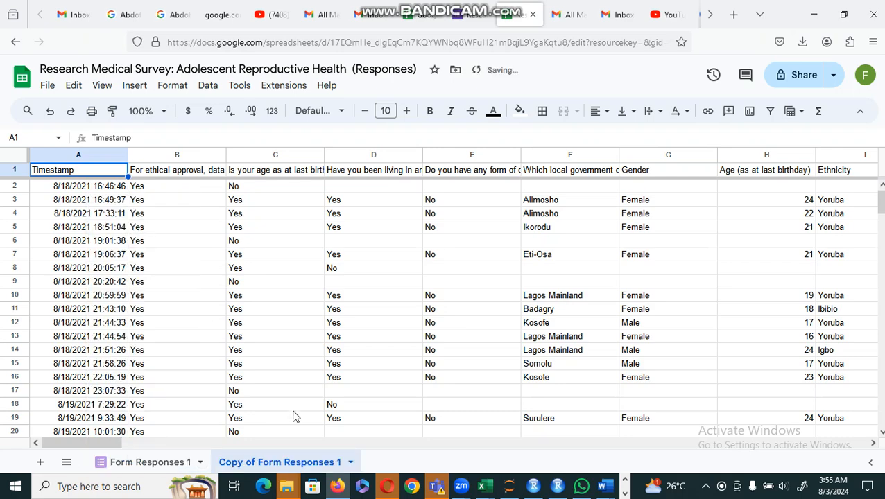
pyautogui.click(154, 466)
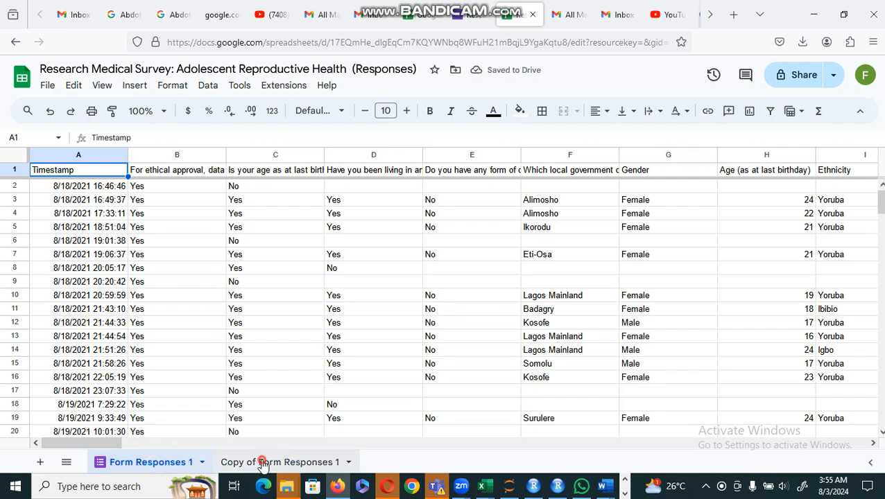
pyautogui.click(263, 463)
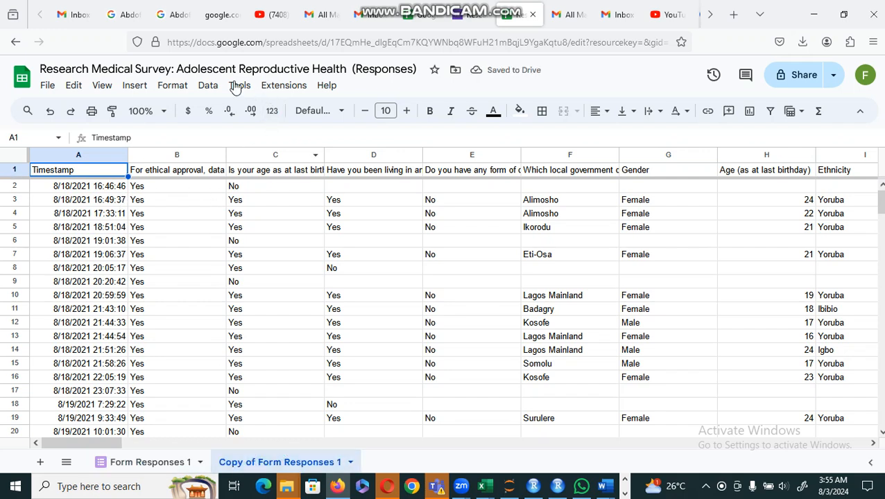
# - Get cleanup suggestions for the copied sheet and accept all the trim whitespace suggestions
pyautogui.click(207, 86)
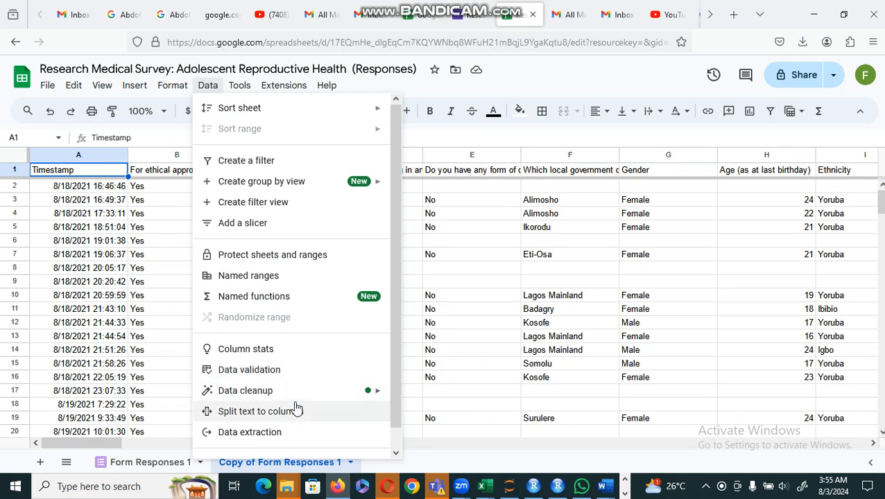
pyautogui.moveTo(296, 399)
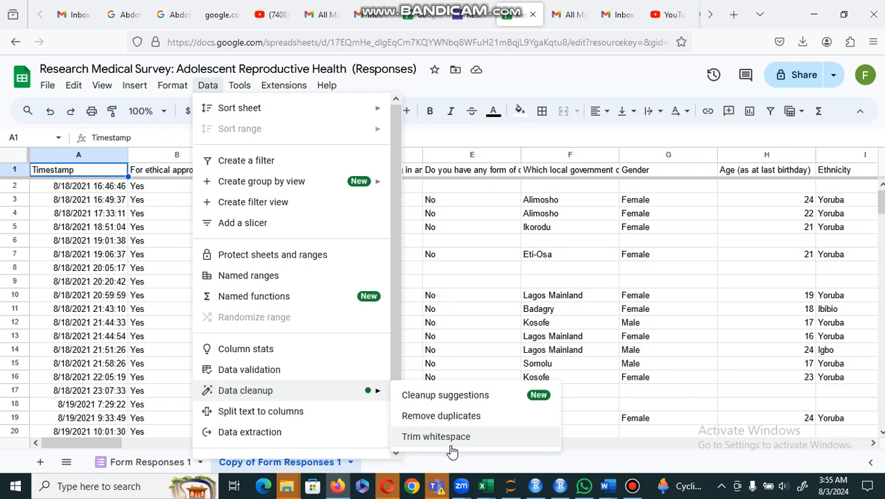
pyautogui.click(446, 395)
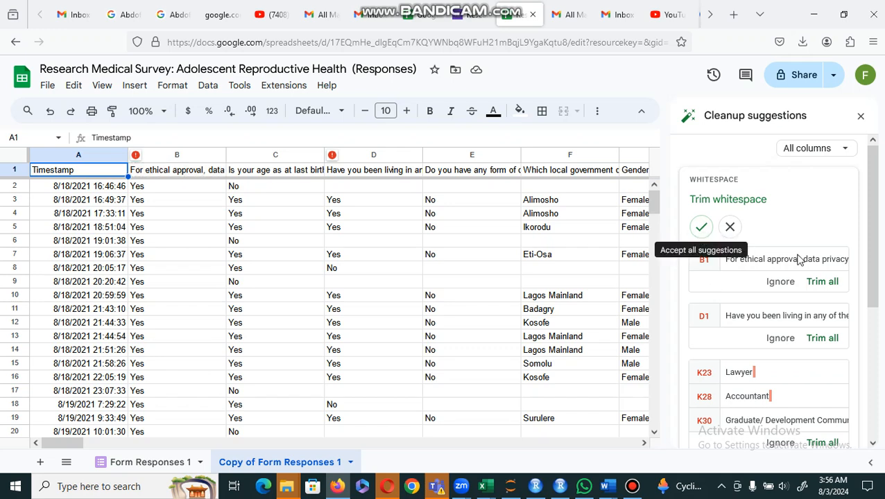
pyautogui.click(702, 228)
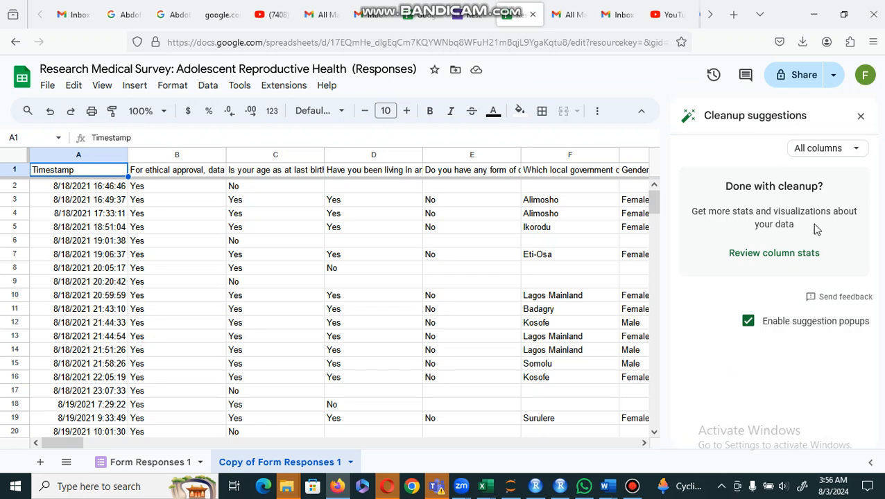
# - Review the column stats for Timestamp as count and distribution, and for the ethical approval and age eligibility columns as count
pyautogui.click(759, 255)
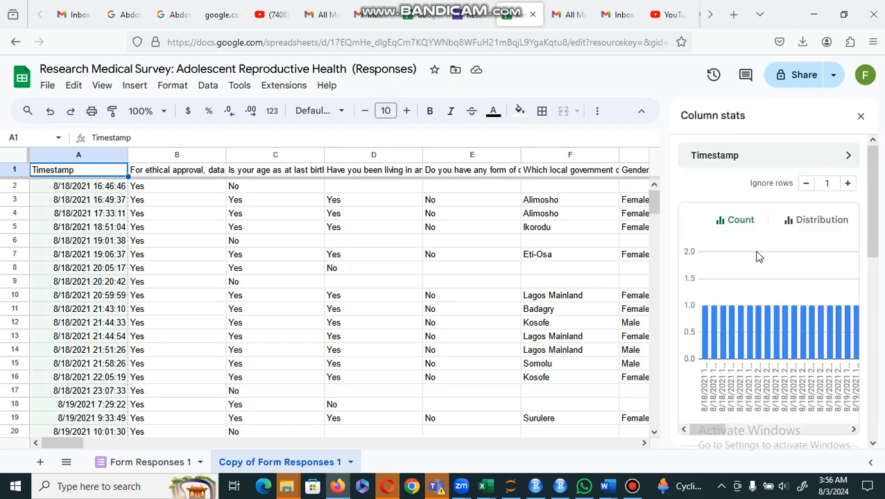
pyautogui.moveTo(694, 429); pyautogui.dragTo(837, 438)
pyautogui.click(798, 224)
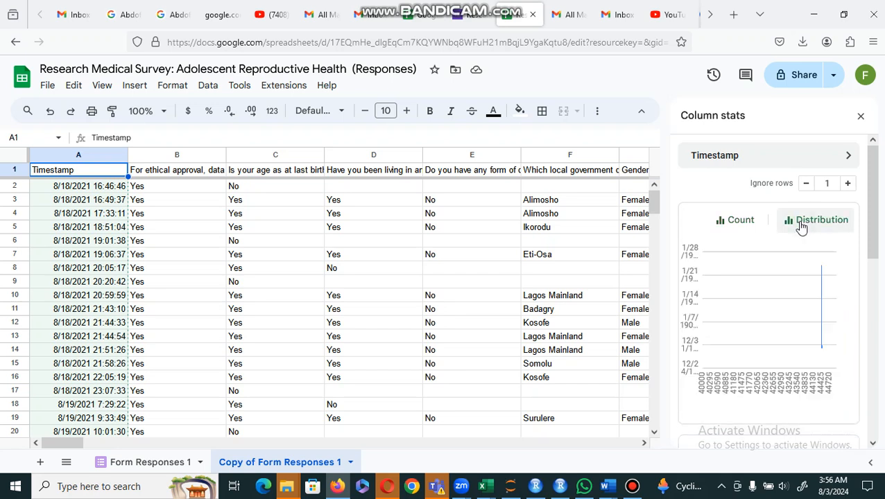
pyautogui.click(748, 227)
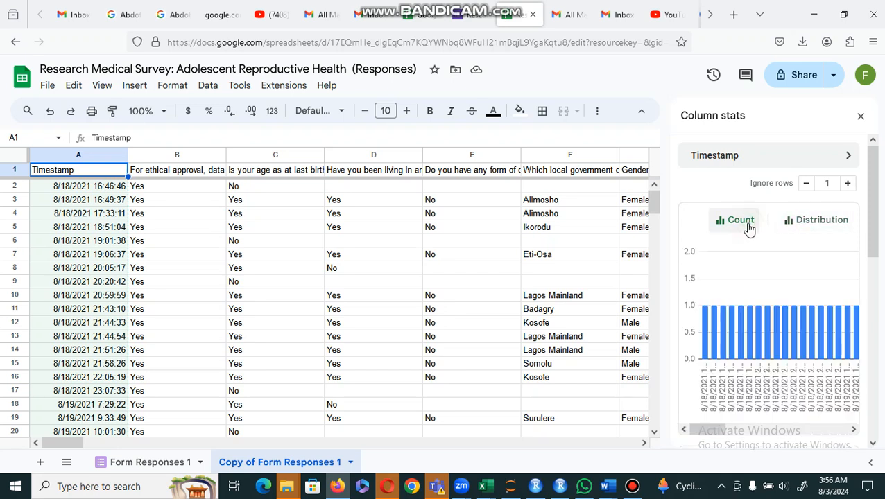
pyautogui.click(849, 157)
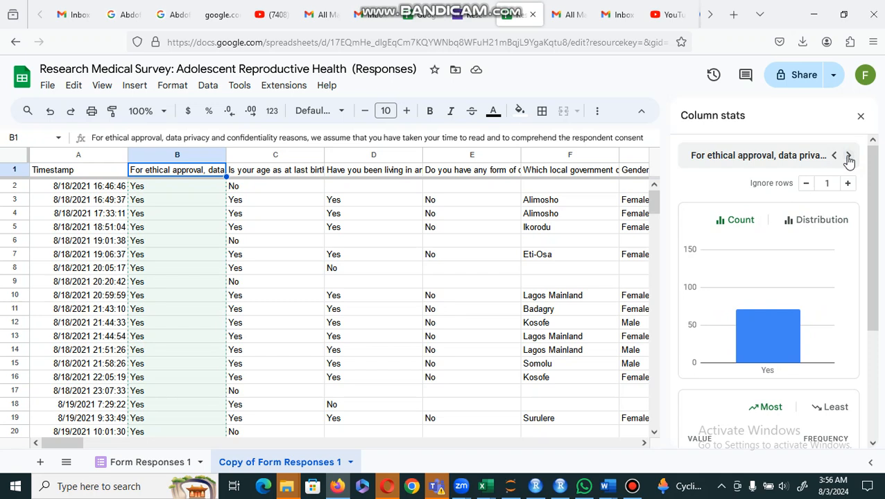
pyautogui.click(848, 157)
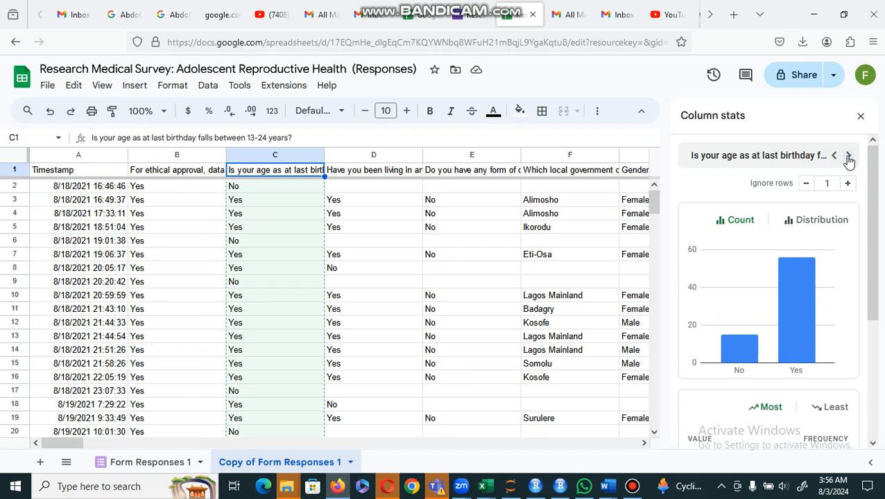
# - Review the column stats from the Lagos State residency question through Age, switching the chart from count to distribution at the disability column
pyautogui.click(848, 157)
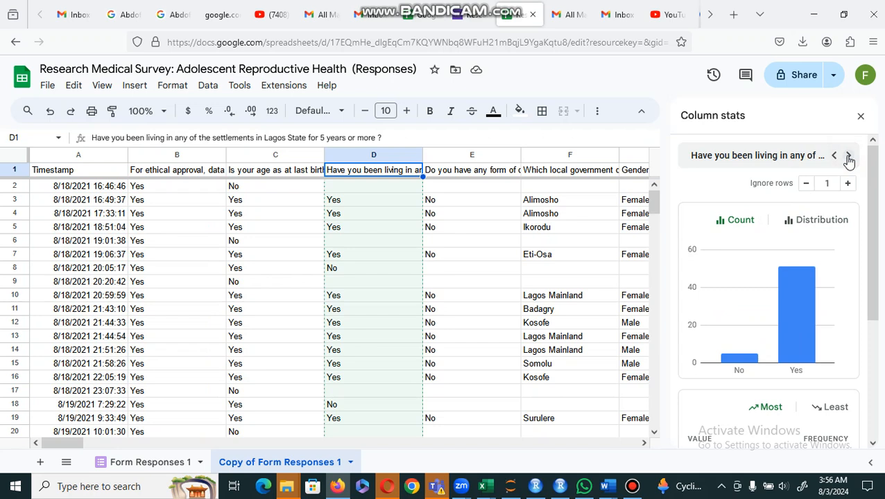
pyautogui.click(848, 157)
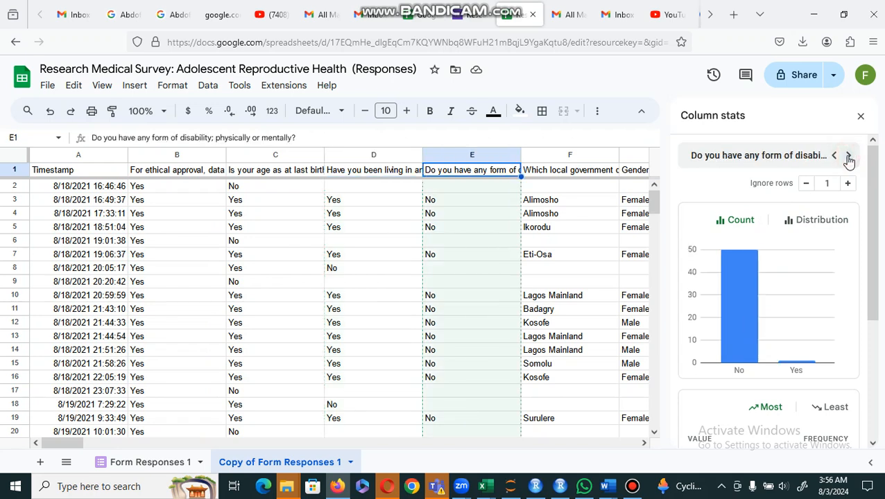
pyautogui.click(809, 223)
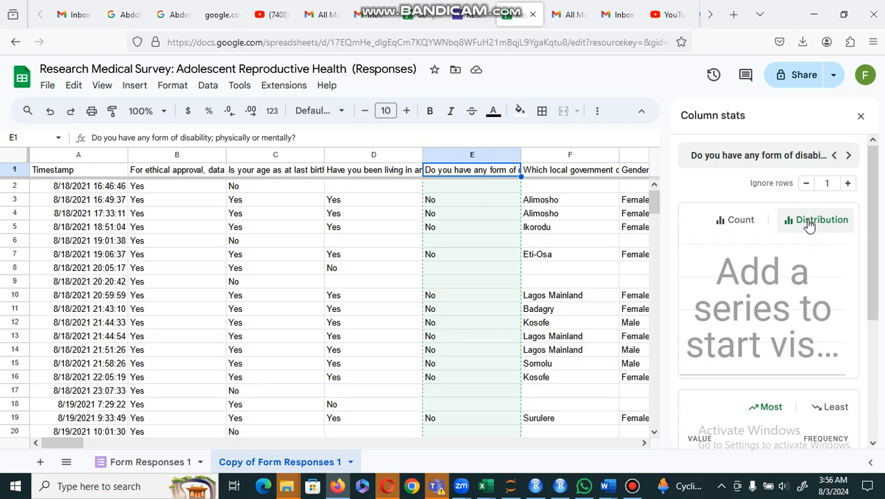
pyautogui.click(849, 158)
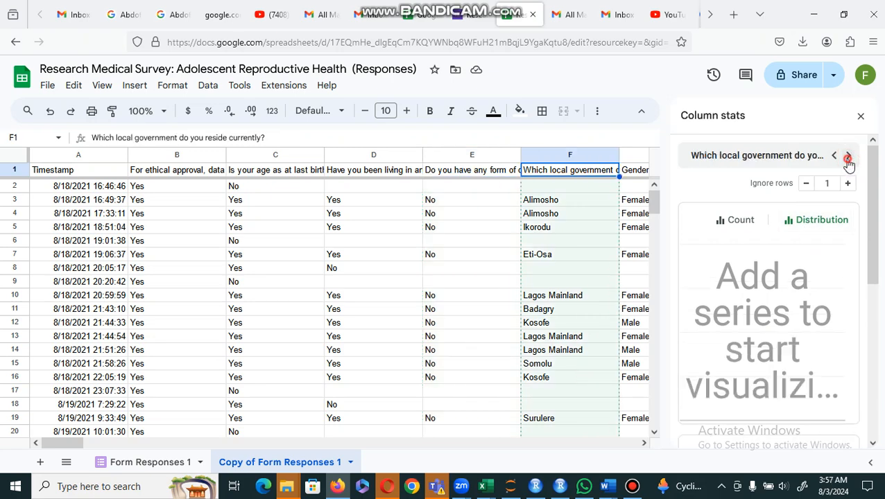
pyautogui.click(849, 157)
pyautogui.click(848, 158)
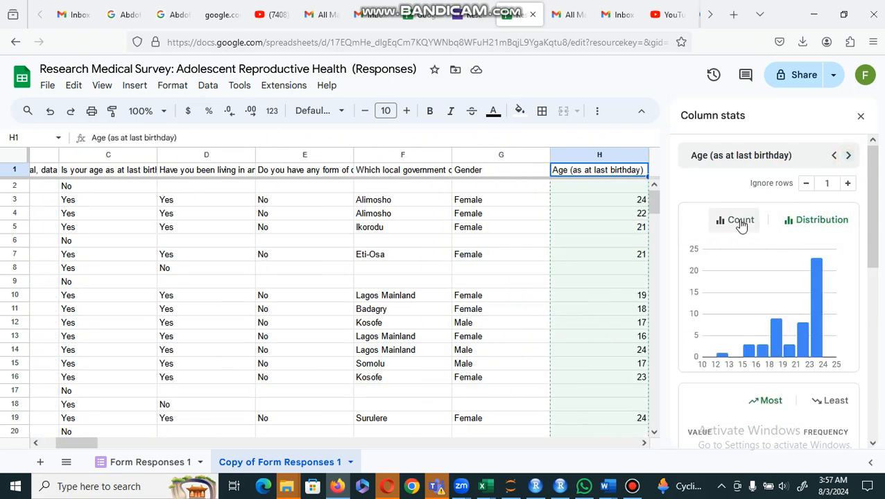
# - Review the column stats for Ethnicity, Religion, Occupation and Parent's Occupation with the chart set to count, and close the column stats
pyautogui.click(848, 158)
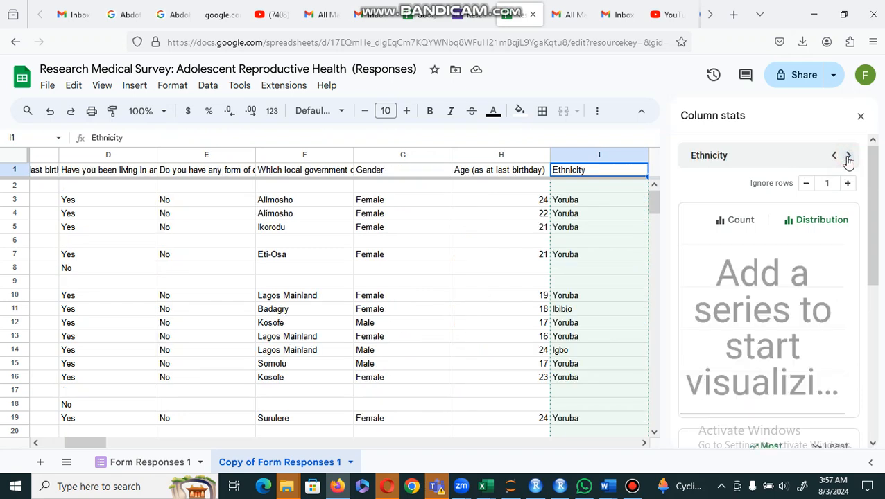
pyautogui.click(740, 221)
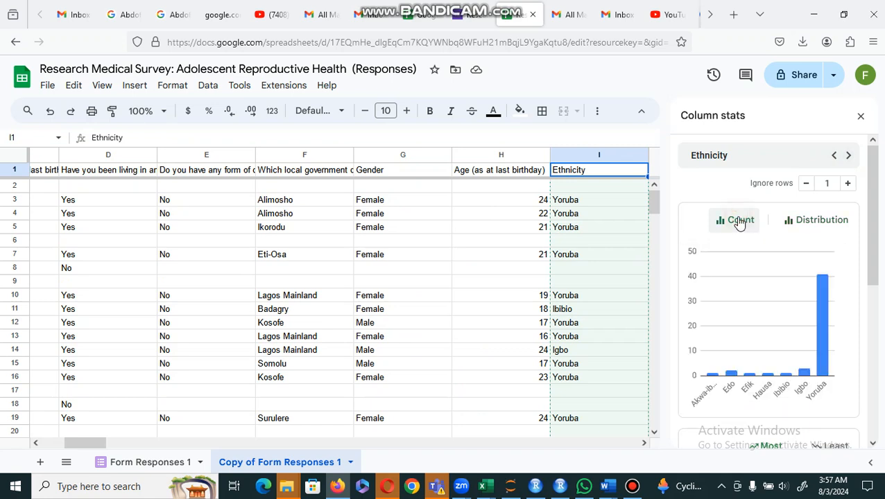
pyautogui.click(848, 159)
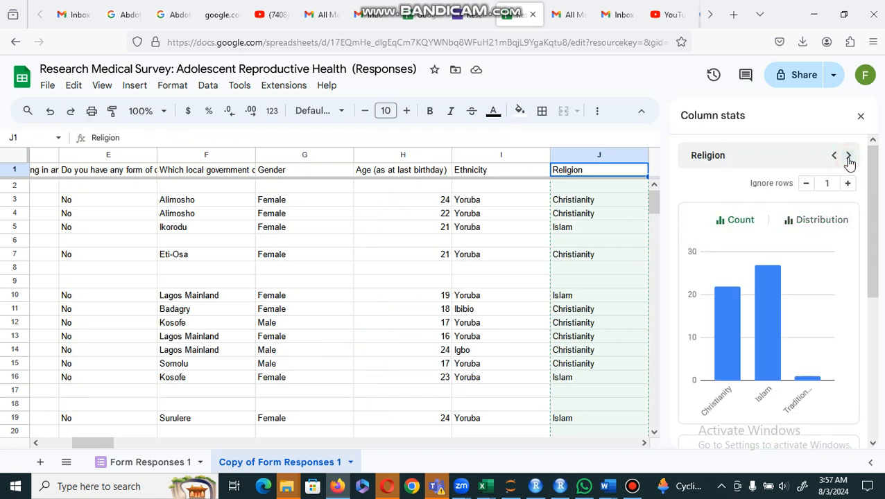
pyautogui.click(849, 157)
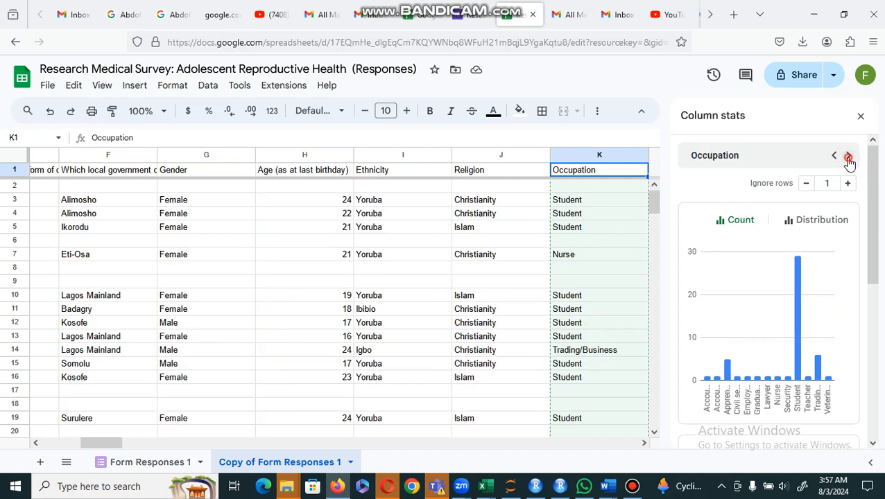
pyautogui.click(848, 157)
pyautogui.click(860, 116)
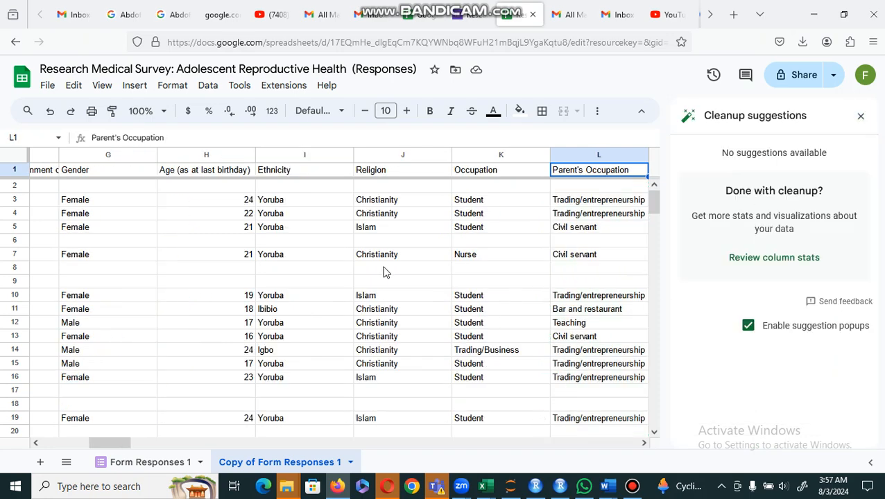
# - Remove duplicate rows from the copied sheet, treating the data as having a header row and analyzing all columns
pyautogui.click(207, 86)
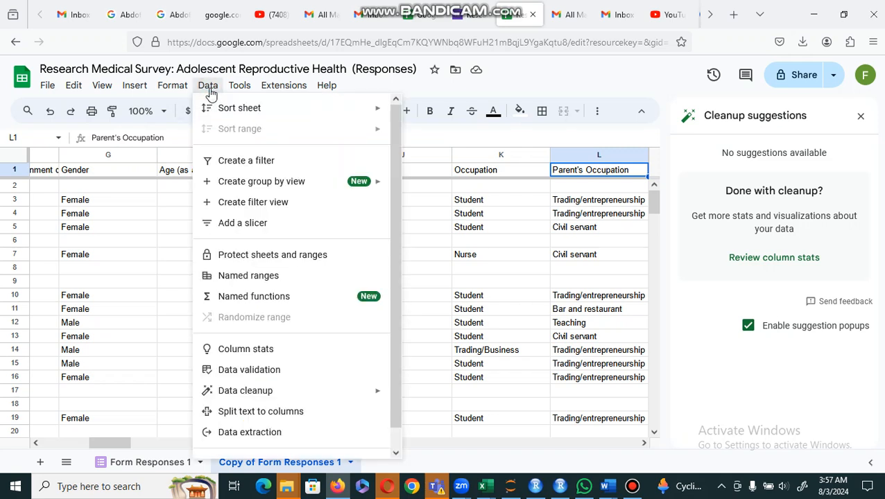
pyautogui.moveTo(310, 389)
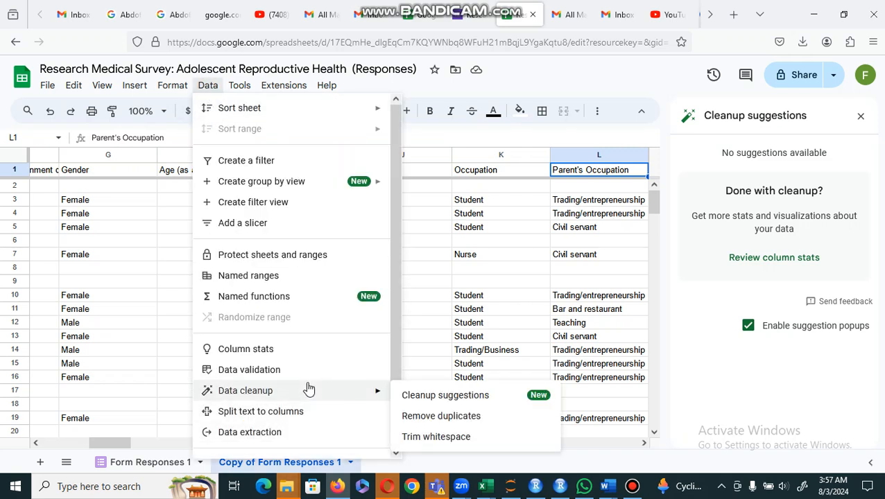
pyautogui.click(432, 416)
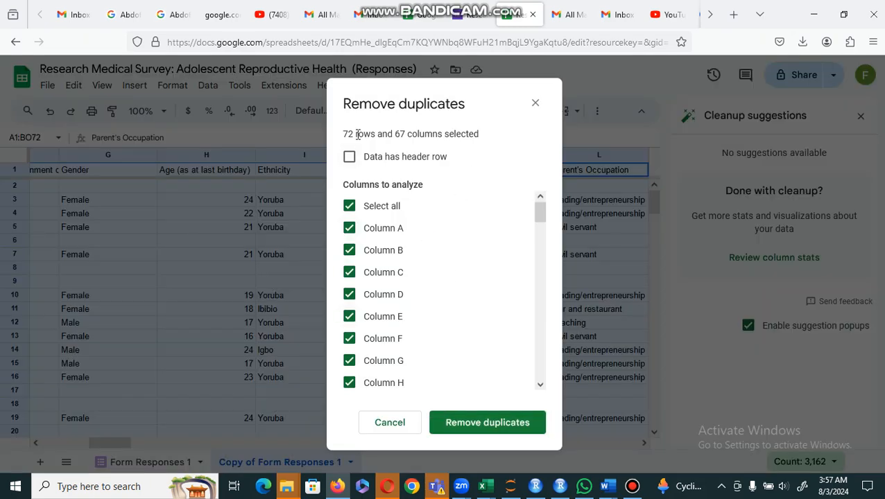
pyautogui.click(351, 158)
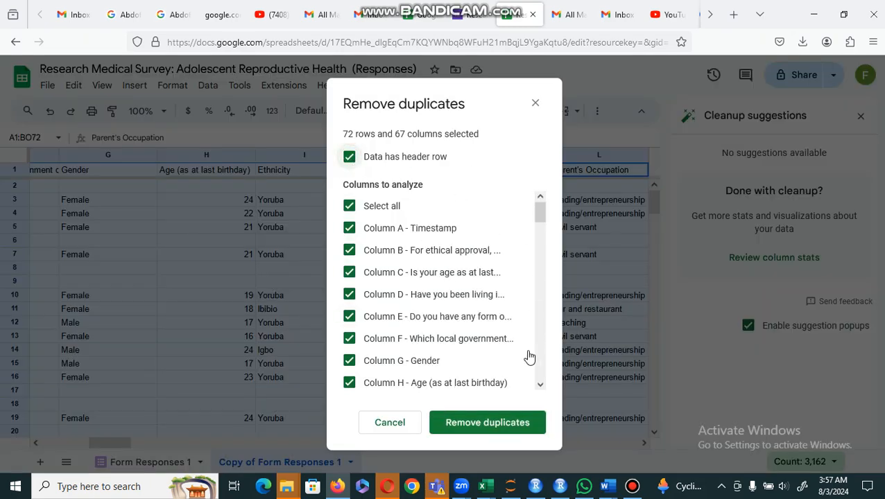
pyautogui.click(483, 424)
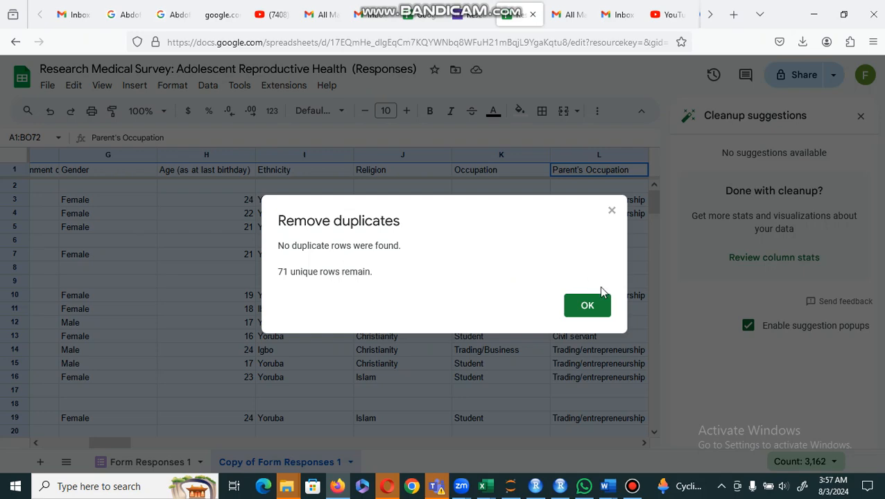
pyautogui.click(587, 306)
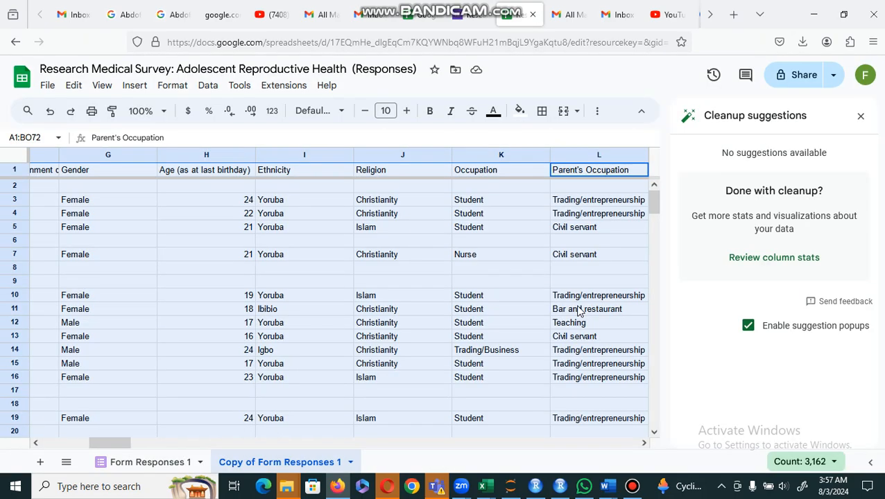
# - Trim whitespace across the whole data range A1:BO72 and close the cleanup suggestions
pyautogui.click(208, 87)
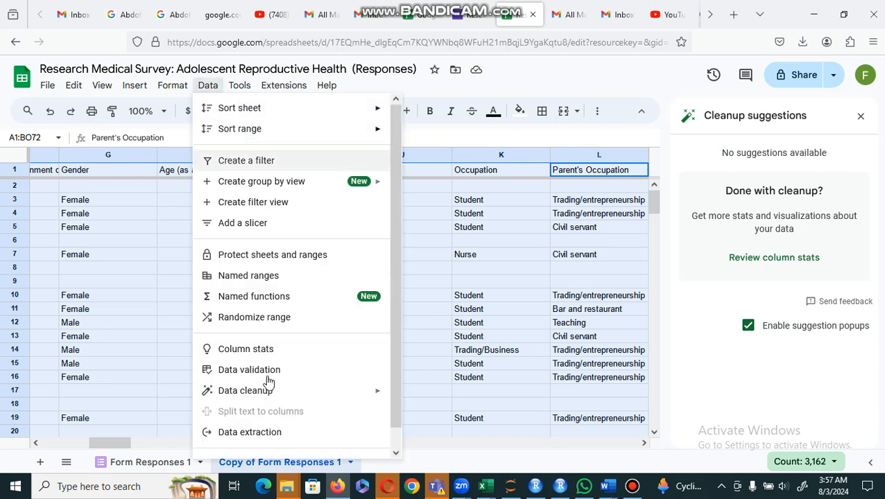
pyautogui.moveTo(286, 393)
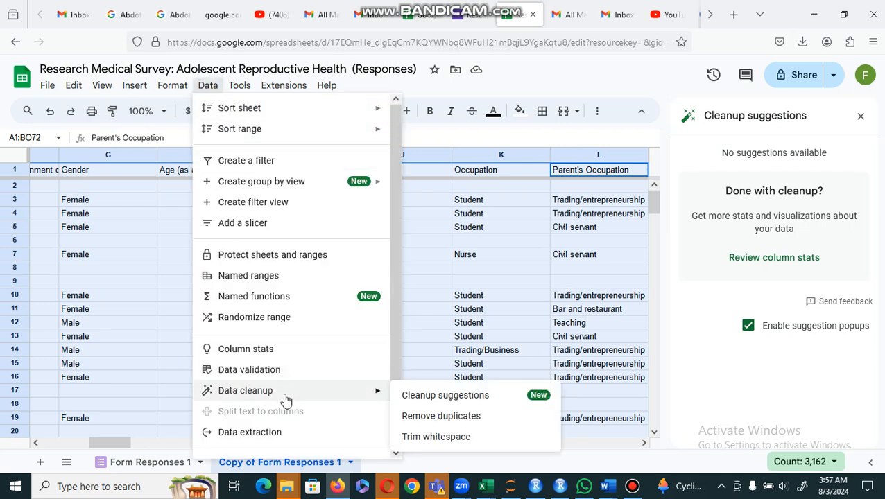
pyautogui.click(444, 436)
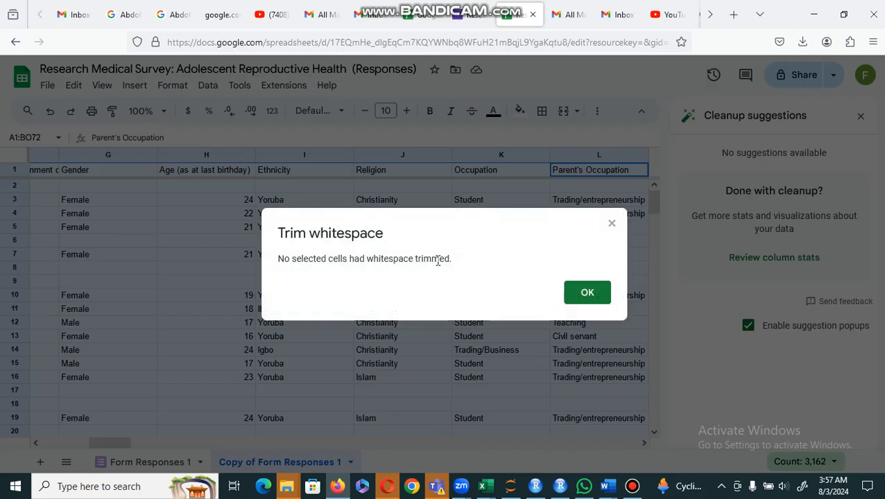
pyautogui.click(580, 294)
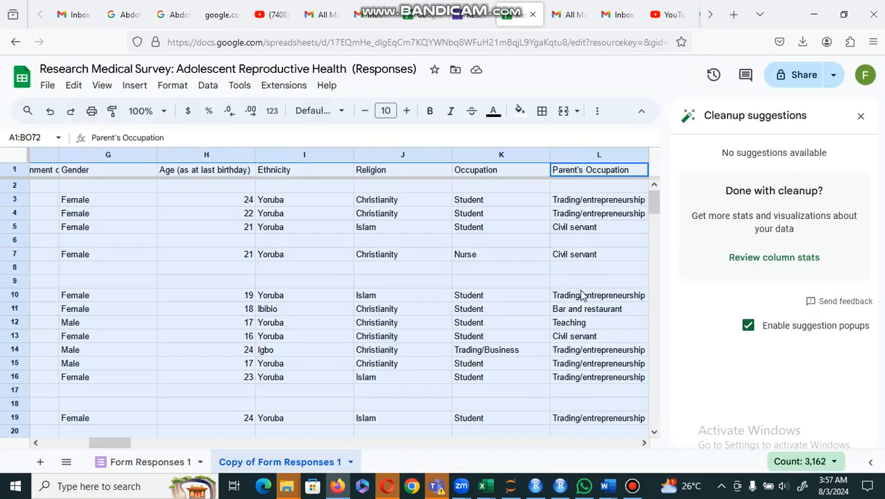
pyautogui.click(861, 116)
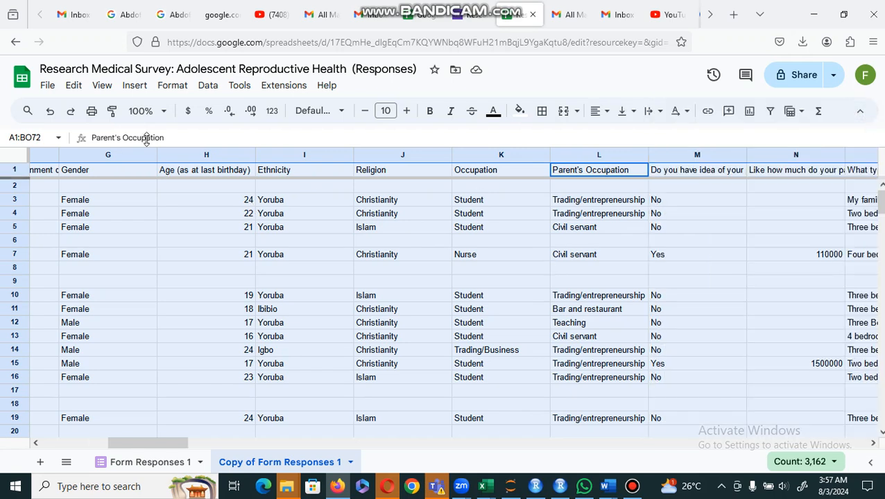
pyautogui.click(206, 89)
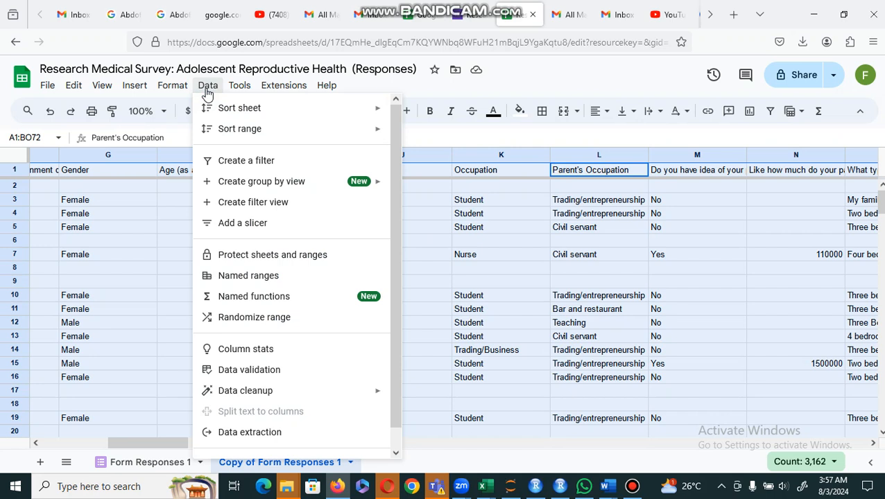
pyautogui.moveTo(266, 393)
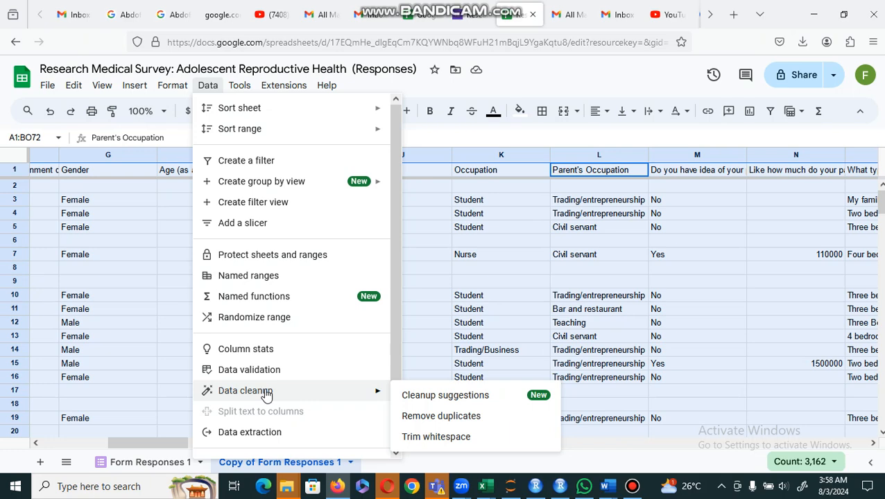
pyautogui.click(105, 268)
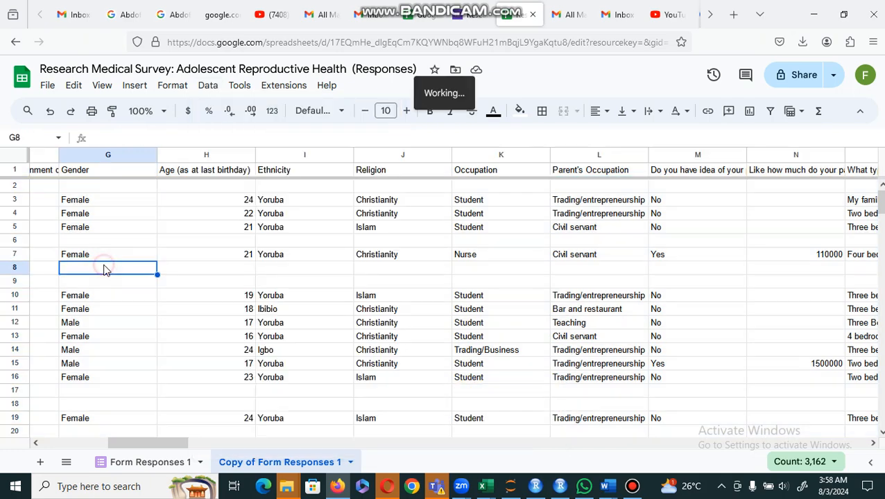
# - Delete the Timestamp column from the copied sheet
pyautogui.moveTo(148, 439); pyautogui.dragTo(55, 441)
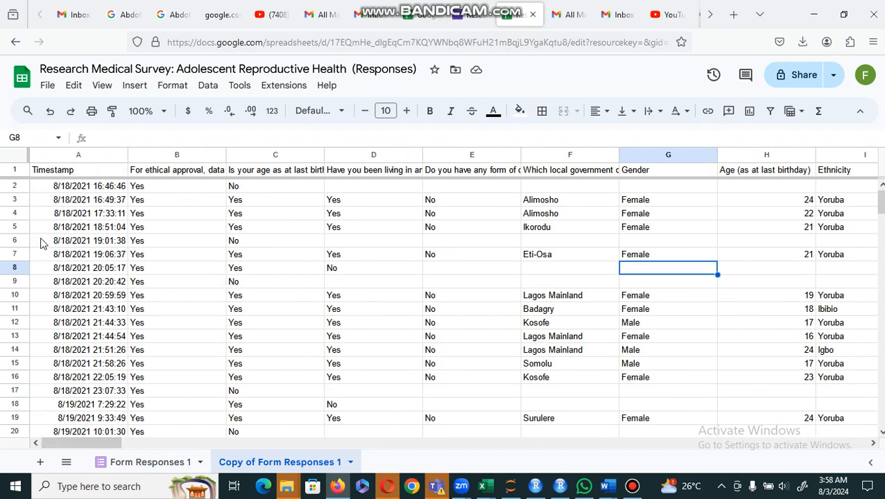
pyautogui.click(75, 153)
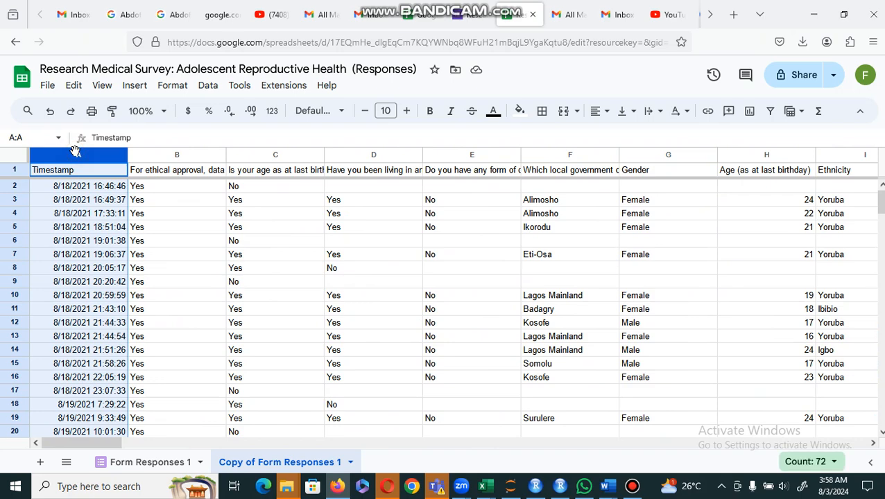
pyautogui.rightClick(75, 152)
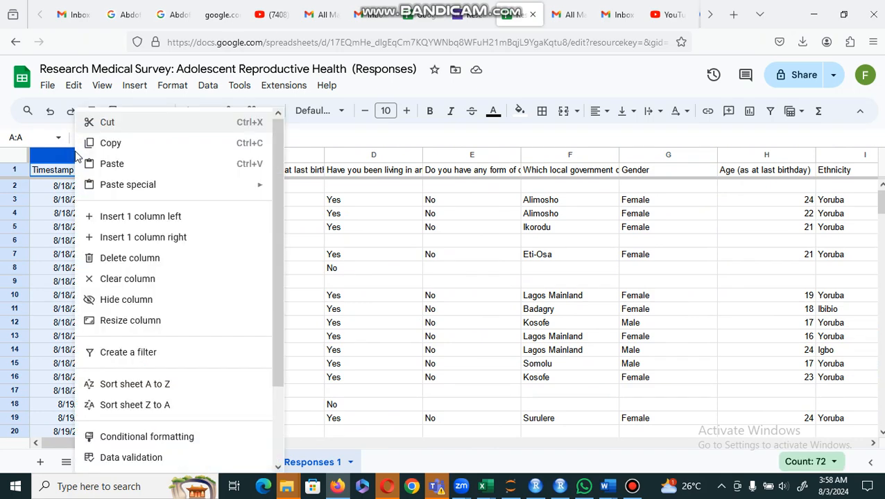
pyautogui.click(136, 259)
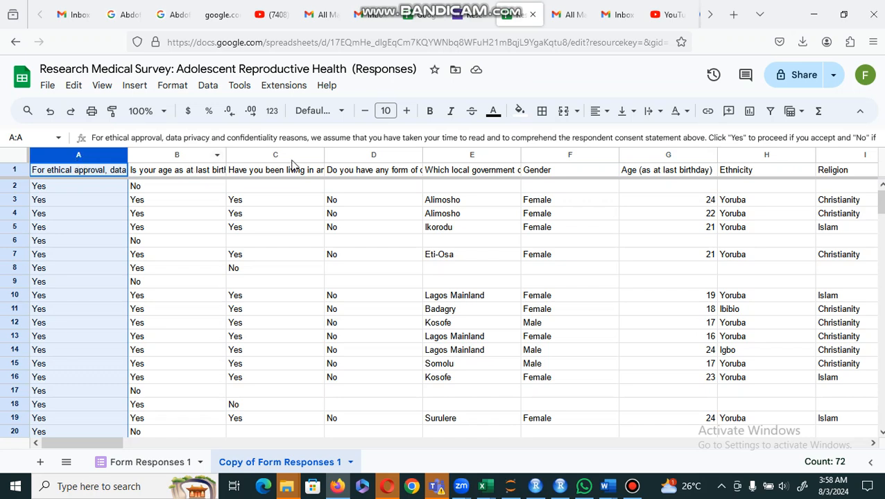
# - Delete columns A to E, from the ethical approval question through the local government question, and select the Gender header cell
pyautogui.keyDown('shift'); pyautogui.click(185, 158); pyautogui.keyUp('shift')
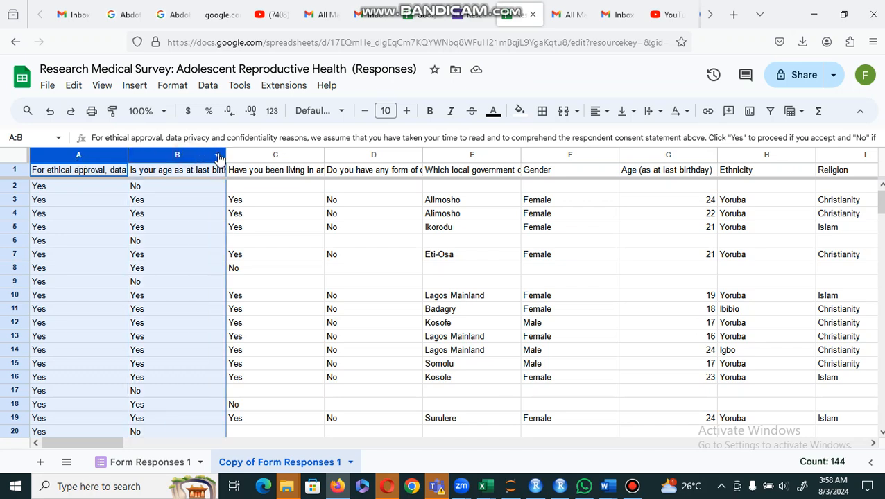
pyautogui.keyDown('shift'); pyautogui.click(263, 156); pyautogui.keyUp('shift')
pyautogui.keyDown('shift'); pyautogui.click(358, 157); pyautogui.keyUp('shift')
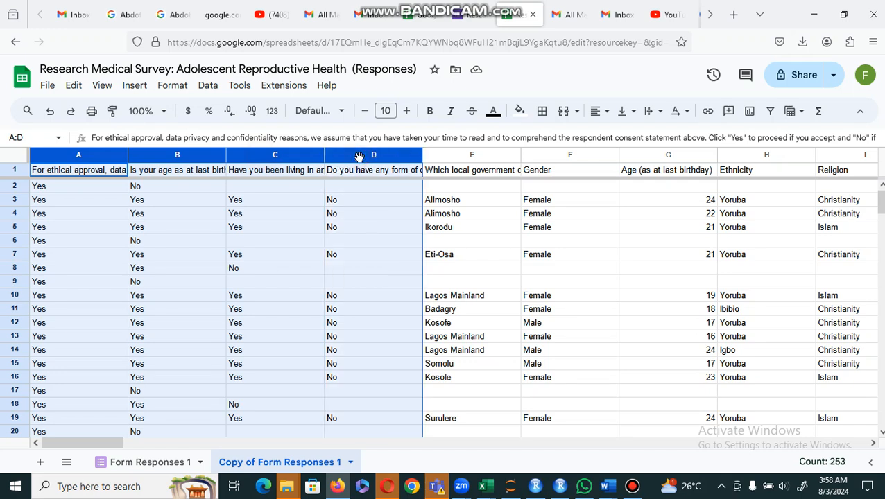
pyautogui.keyDown('shift'); pyautogui.click(458, 157); pyautogui.keyUp('shift')
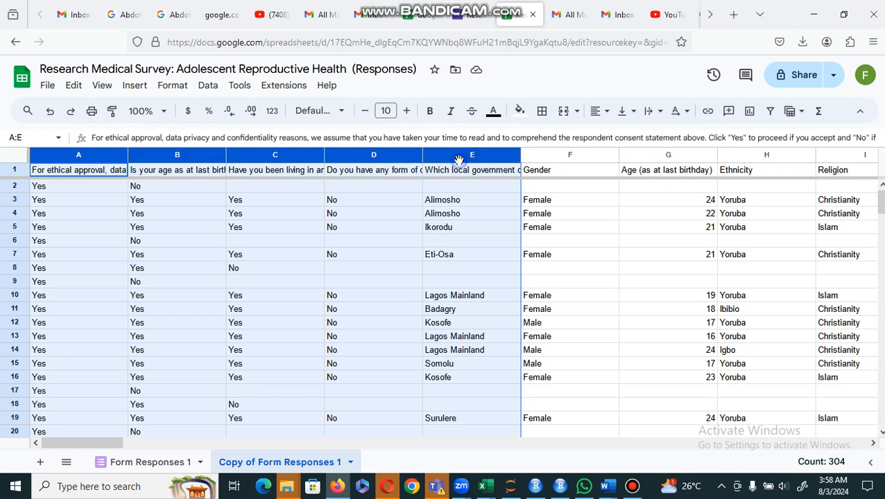
pyautogui.rightClick(458, 158)
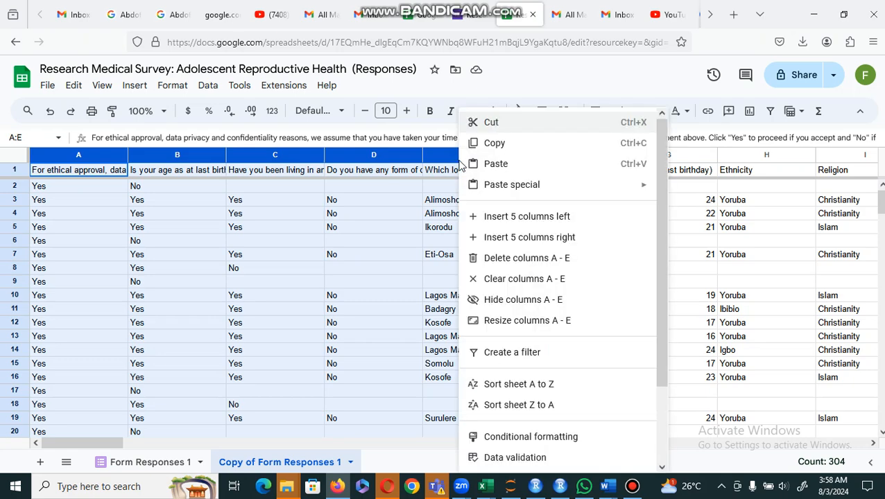
pyautogui.click(525, 260)
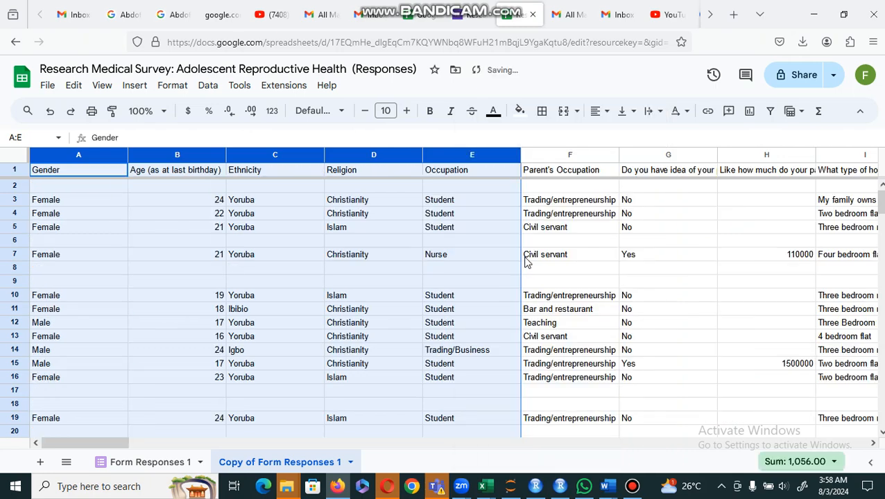
pyautogui.click(196, 186)
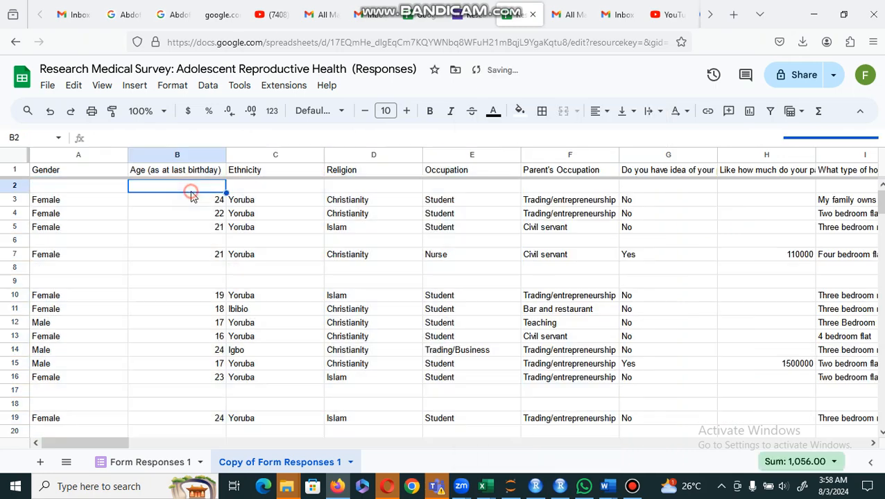
pyautogui.click(89, 156)
pyautogui.click(90, 173)
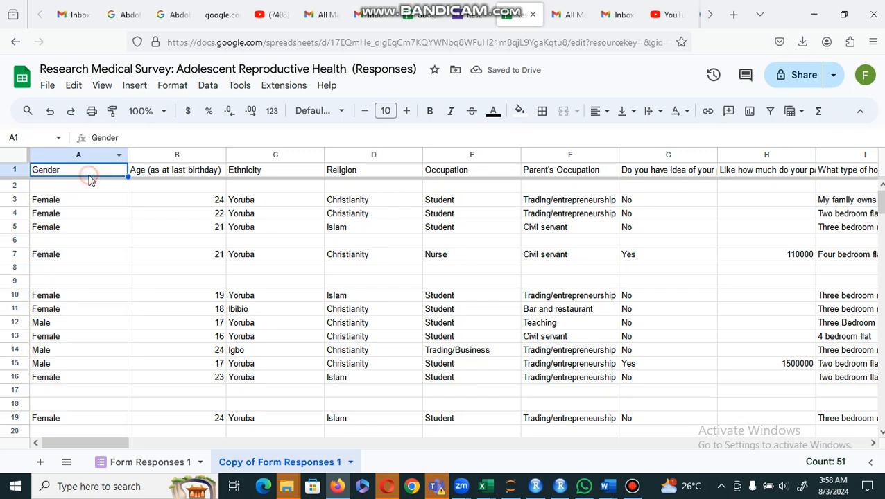
# - Review the header cells from Gender through the question after Parent's Occupation in the copied sheet
pyautogui.press('Right')
pyautogui.press('Right')
pyautogui.press('Right')
pyautogui.press('Right')
pyautogui.press('Right')
pyautogui.press('Right')
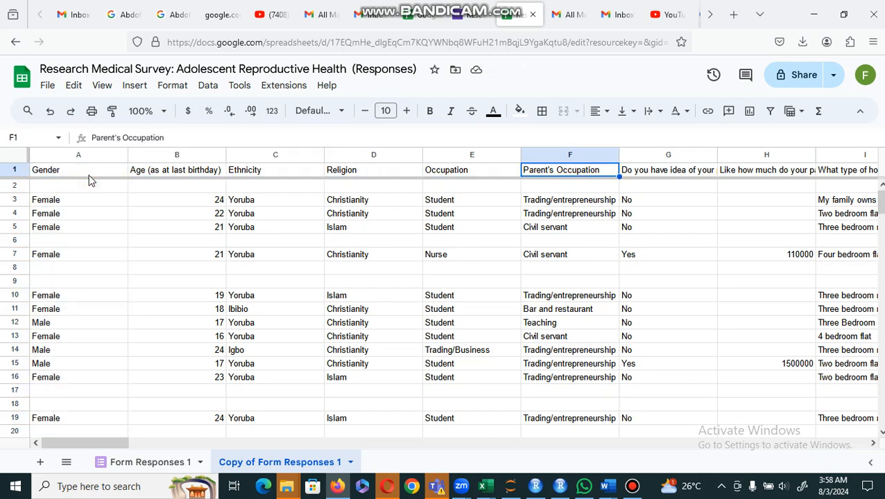
pyautogui.press('Right')
pyautogui.press('Left')
pyautogui.press('Left')
pyautogui.press('Left')
pyautogui.press('Left')
pyautogui.press('Left')
pyautogui.press('Left')
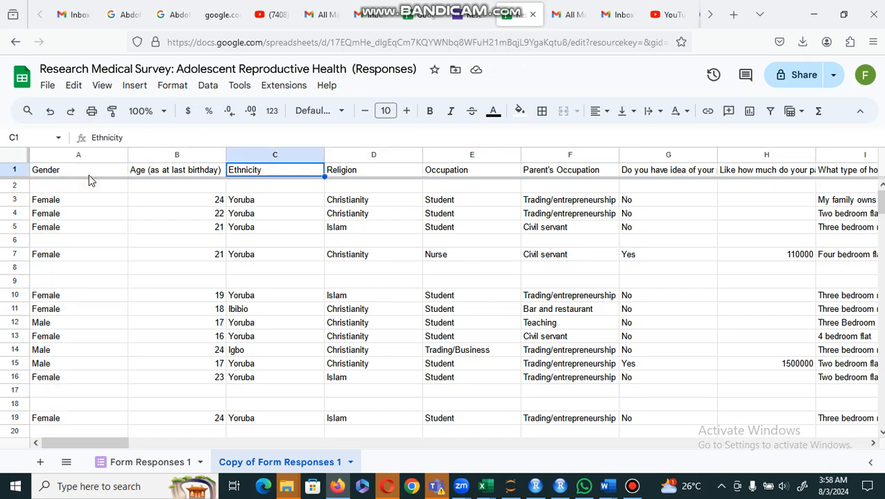
pyautogui.press('Right')
pyautogui.press('Left')
pyautogui.press('Left')
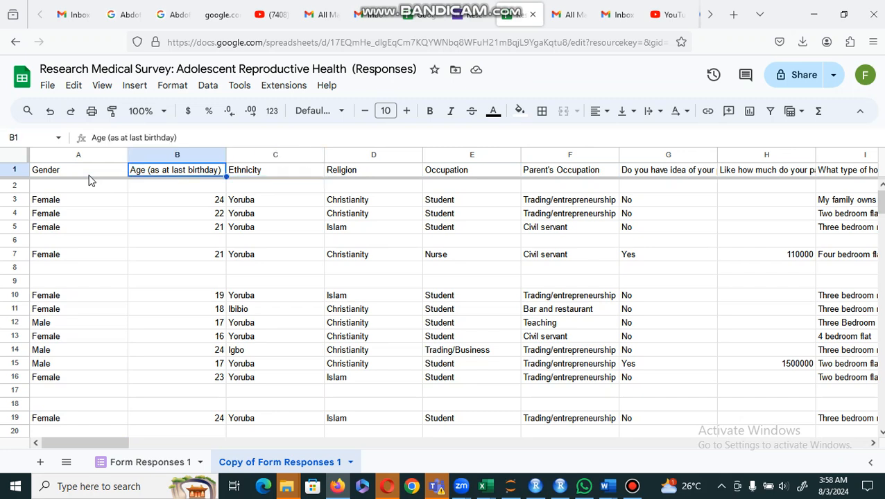
pyautogui.press('Right')
pyautogui.press('Left')
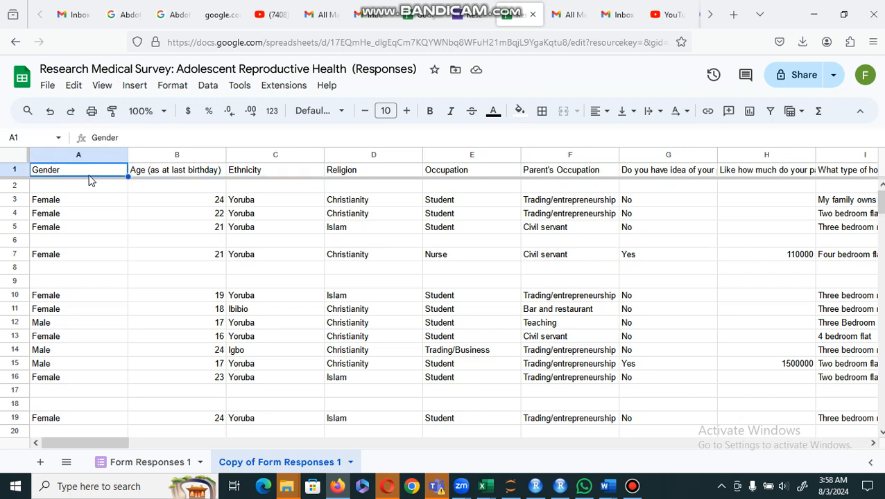
# - Create a filter on the header row of the copied sheet
pyautogui.click(136, 88)
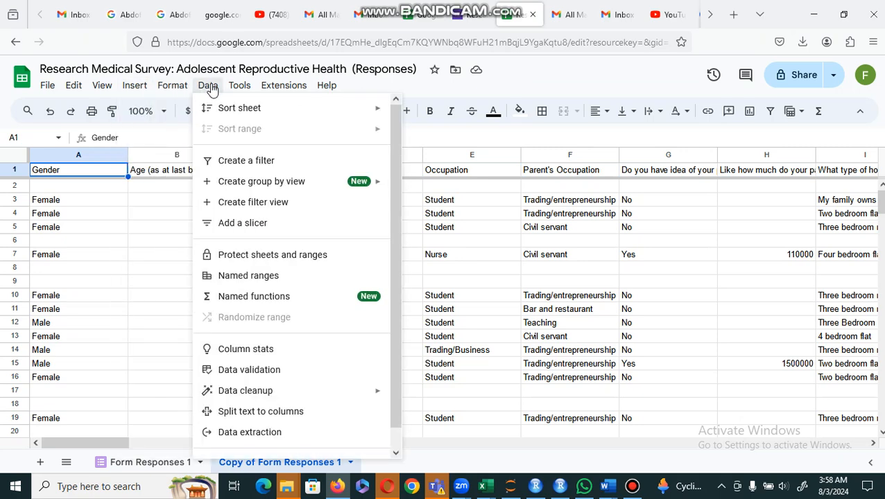
pyautogui.moveTo(178, 86)
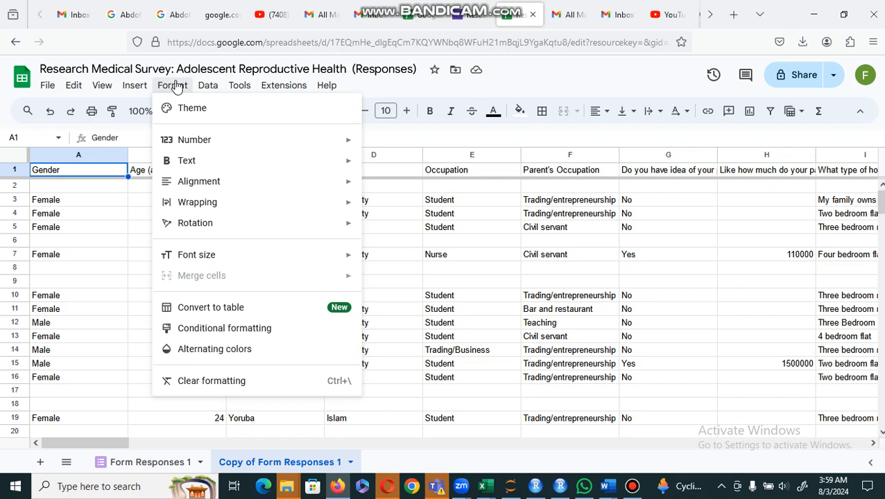
pyautogui.moveTo(135, 87)
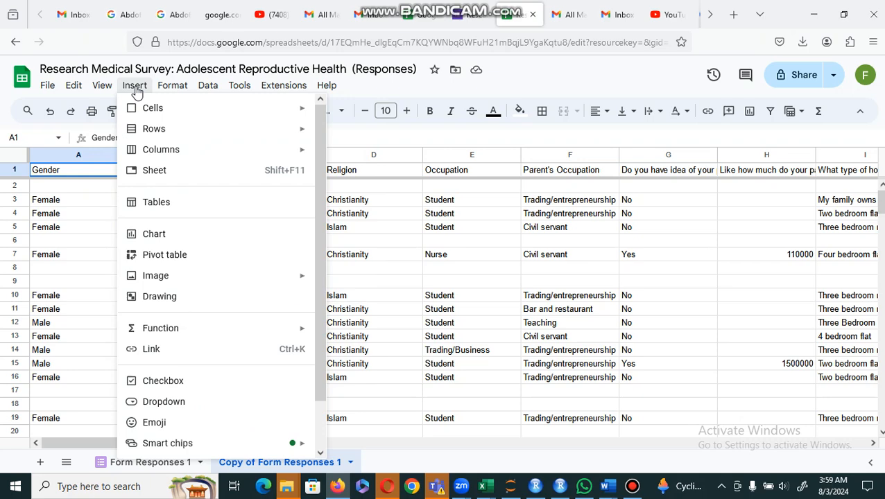
pyautogui.moveTo(219, 91)
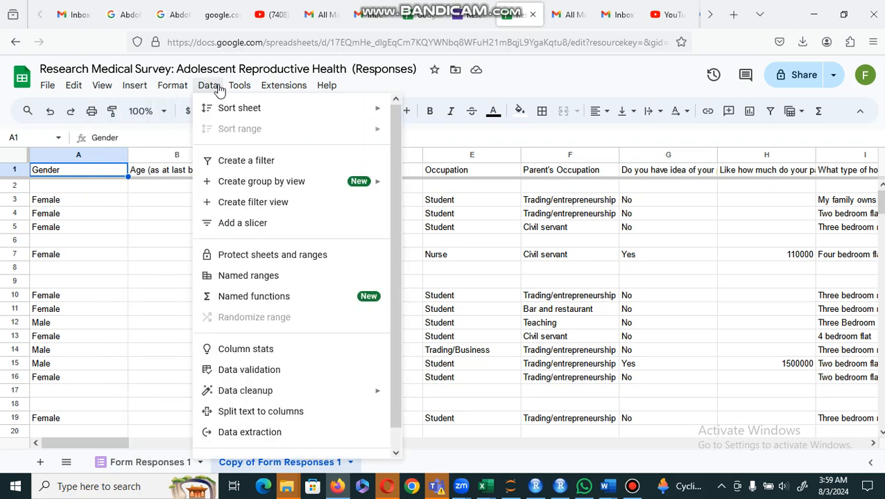
pyautogui.click(246, 167)
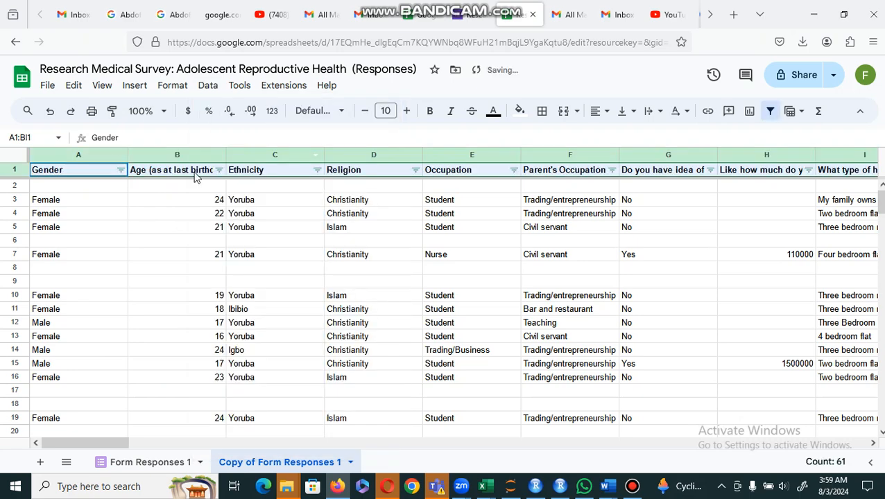
# - Check the filter options of the Gender and Age columns, and close them without applying anything
pyautogui.click(120, 172)
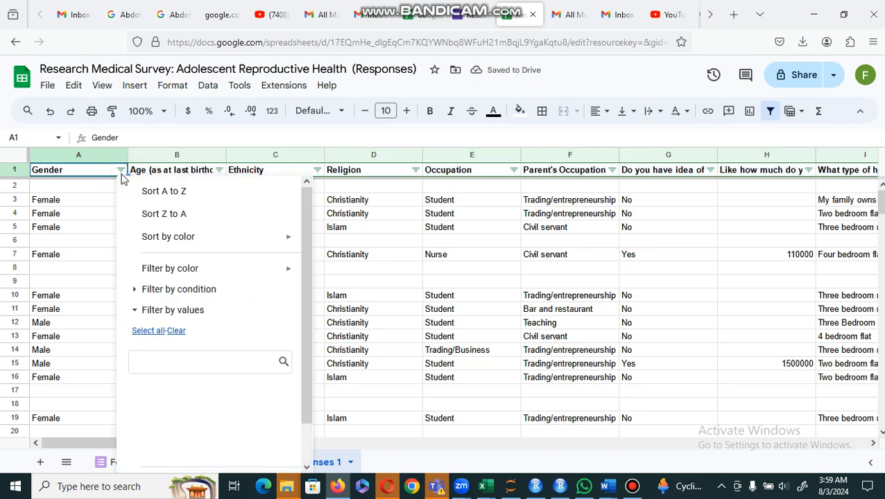
pyautogui.click(120, 173)
pyautogui.click(119, 174)
pyautogui.click(106, 184)
pyautogui.press('Up')
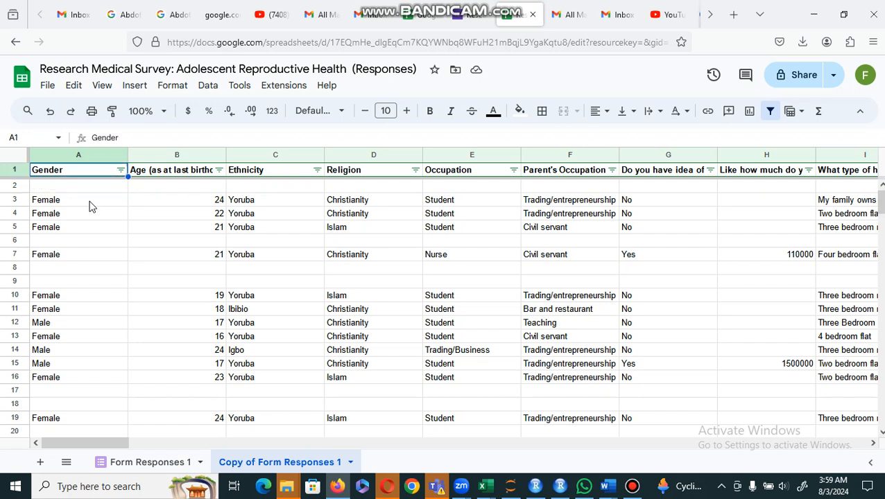
pyautogui.click(220, 171)
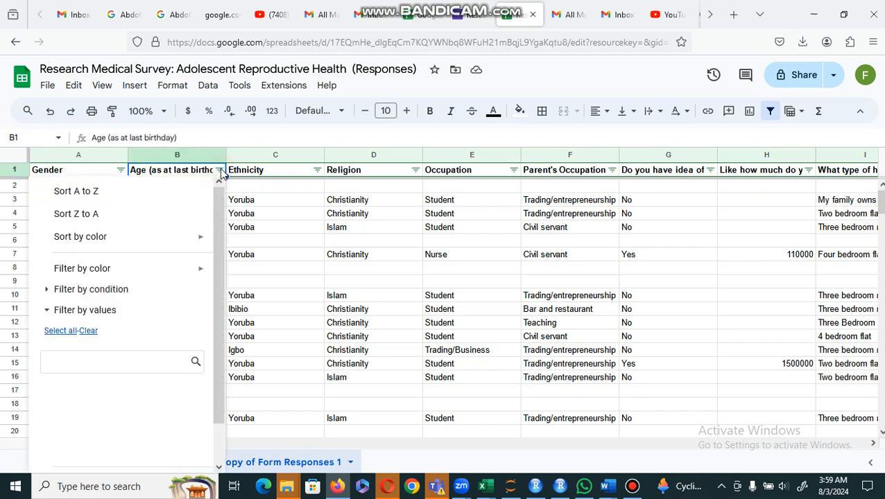
pyautogui.click(378, 188)
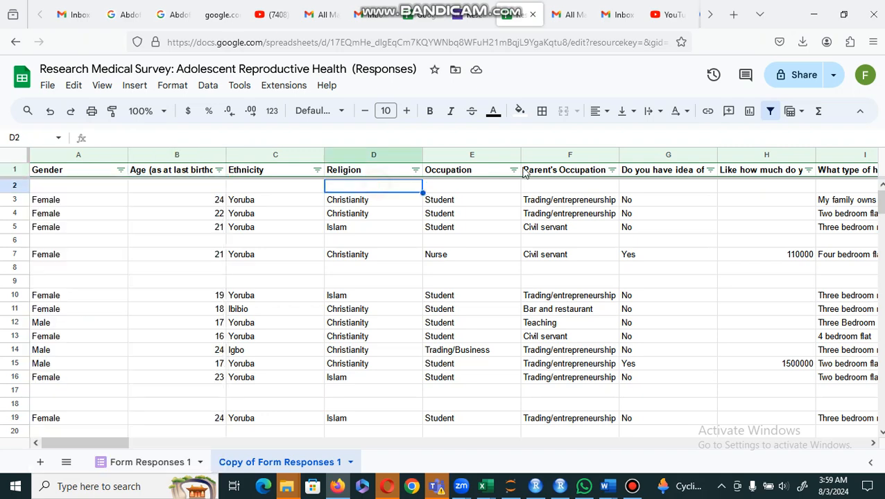
pyautogui.click(582, 187)
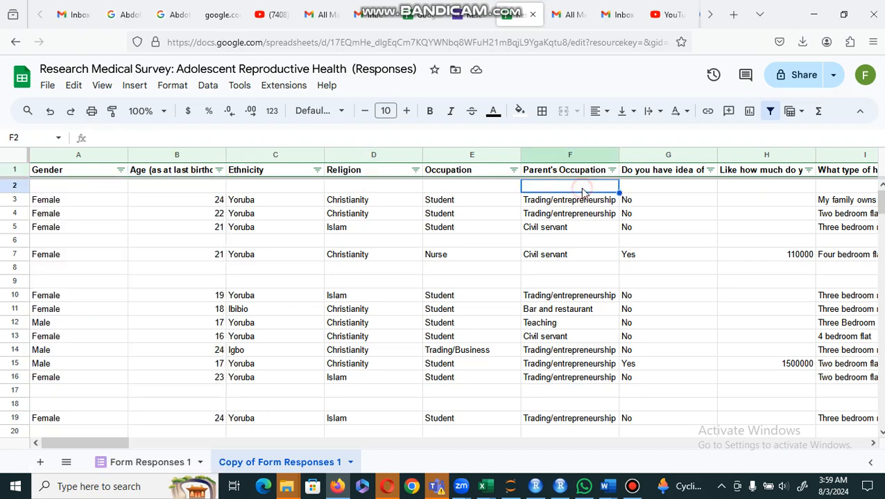
# - Examine row 2 across all survey columns, past the email address column, for any entries and return to its start
pyautogui.click(12, 186)
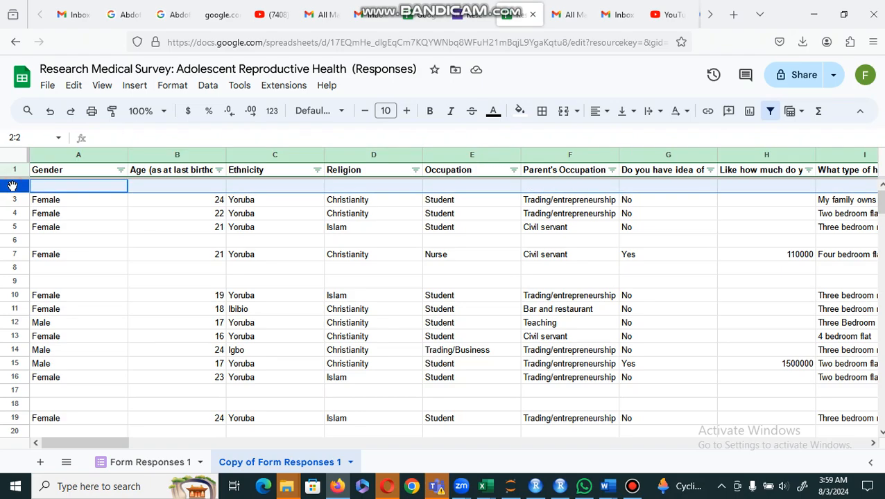
pyautogui.press('Right')
pyautogui.press('Right')
pyautogui.press('Right')
pyautogui.press('Right')
pyautogui.press('Right')
pyautogui.press('Right')
pyautogui.press('Right')
pyautogui.press('Right')
pyautogui.press('Right')
pyautogui.press('Right')
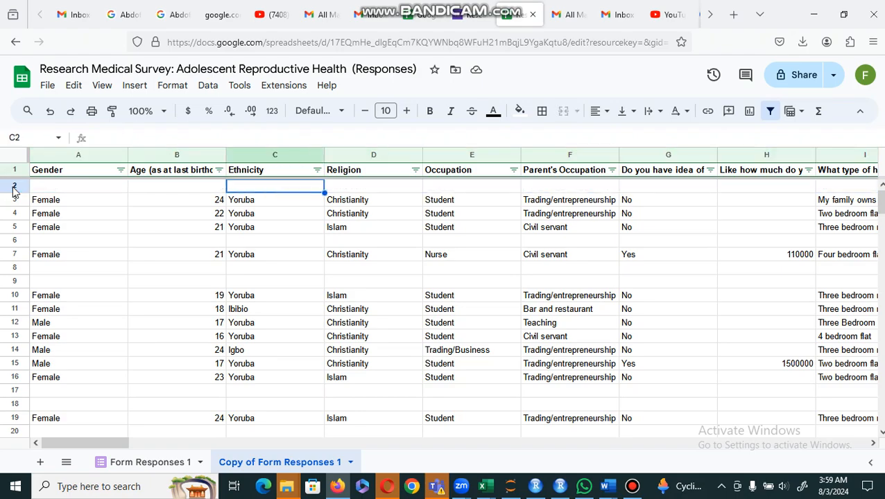
pyautogui.press('Right')
pyautogui.press('Right')
pyautogui.press('Right')
pyautogui.press('Right')
pyautogui.press('Right')
pyautogui.press('Right')
pyautogui.press('Right')
pyautogui.press('Right')
pyautogui.press('Right')
pyautogui.press('Right')
pyautogui.press('Right')
pyautogui.press('Right')
pyautogui.press('Right')
pyautogui.press('Right')
pyautogui.press('Right')
pyautogui.press('Right')
pyautogui.press('Right')
pyautogui.press('Right')
pyautogui.press('Right')
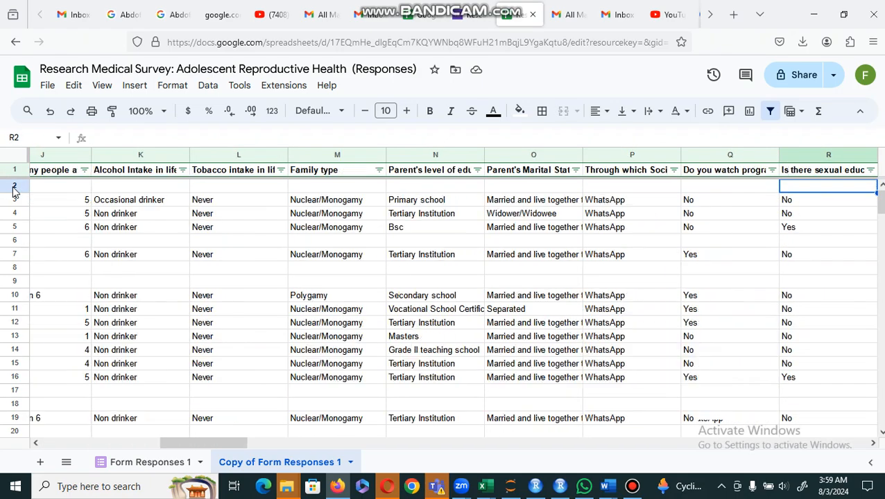
pyautogui.press('Right')
pyautogui.press('Right')
pyautogui.press('Right')
pyautogui.press('Right')
pyautogui.press('Right')
pyautogui.press('Right')
pyautogui.press('Right')
pyautogui.press('Right')
pyautogui.press('Right')
pyautogui.press('Right')
pyautogui.press('Right')
pyautogui.press('Right')
pyautogui.press('Right')
pyautogui.press('Right')
pyautogui.press('Right')
pyautogui.press('Right')
pyautogui.press('Right')
pyautogui.press('Right')
pyautogui.press('Right')
pyautogui.press('Right')
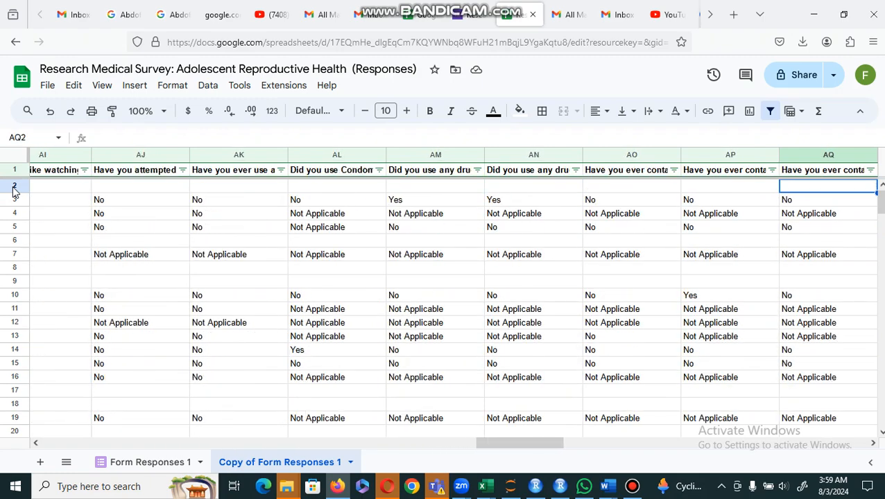
pyautogui.press('Right')
pyautogui.press('Right')
pyautogui.press('Right')
pyautogui.press('Right')
pyautogui.press('Right')
pyautogui.press('Right')
pyautogui.press('Right')
pyautogui.press('Right')
pyautogui.press('Right')
pyautogui.press('Right')
pyautogui.press('Right')
pyautogui.press('Right')
pyautogui.press('Right')
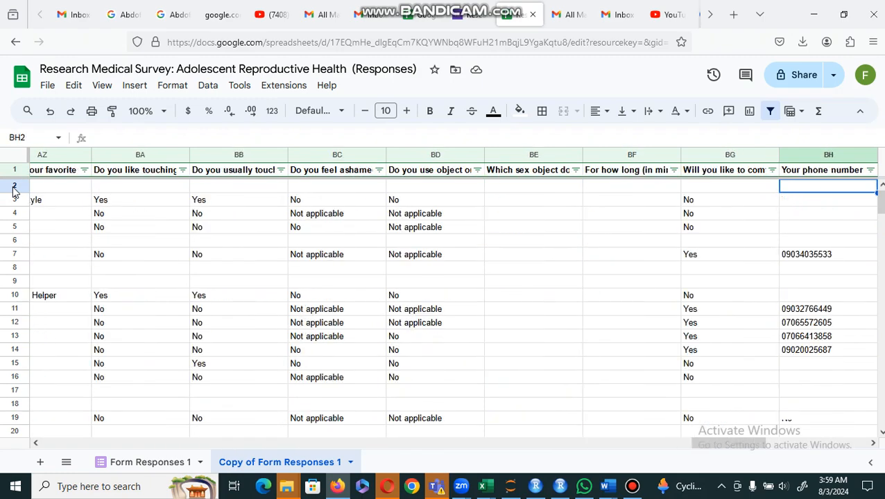
pyautogui.press('Left')
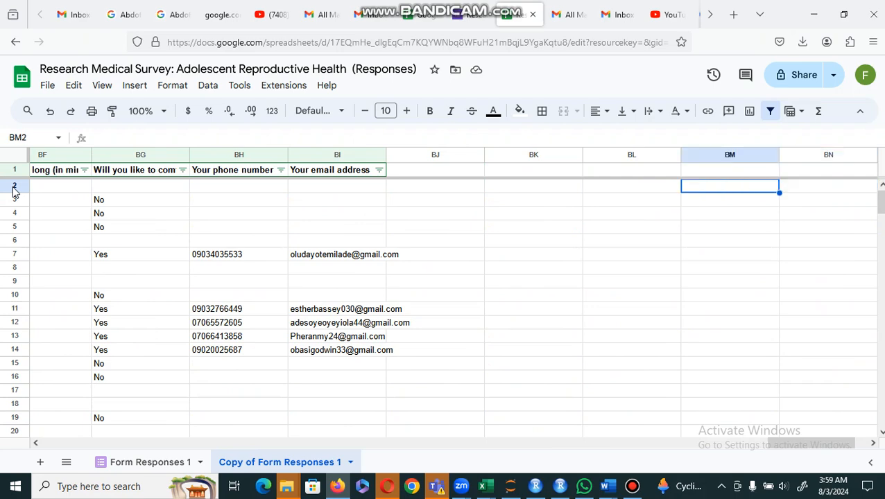
pyautogui.press('Home')
# - Delete row 2, the blank row directly beneath the headers
pyautogui.click(12, 188)
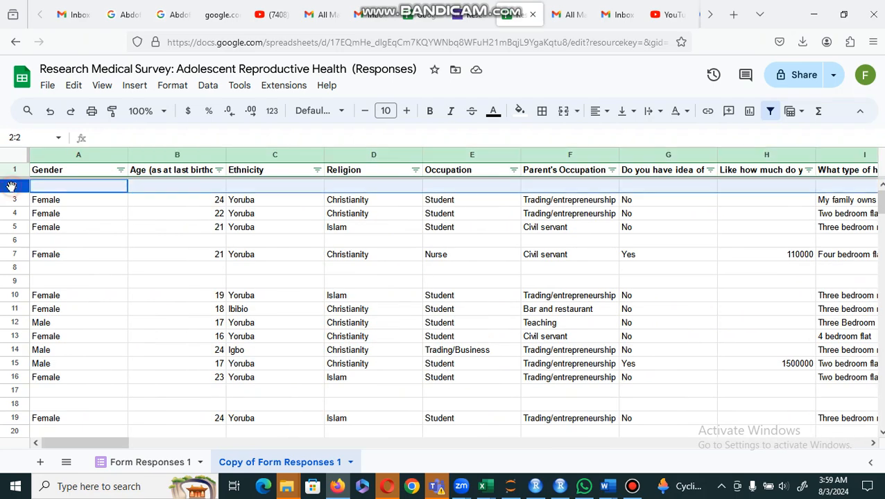
pyautogui.rightClick(12, 188)
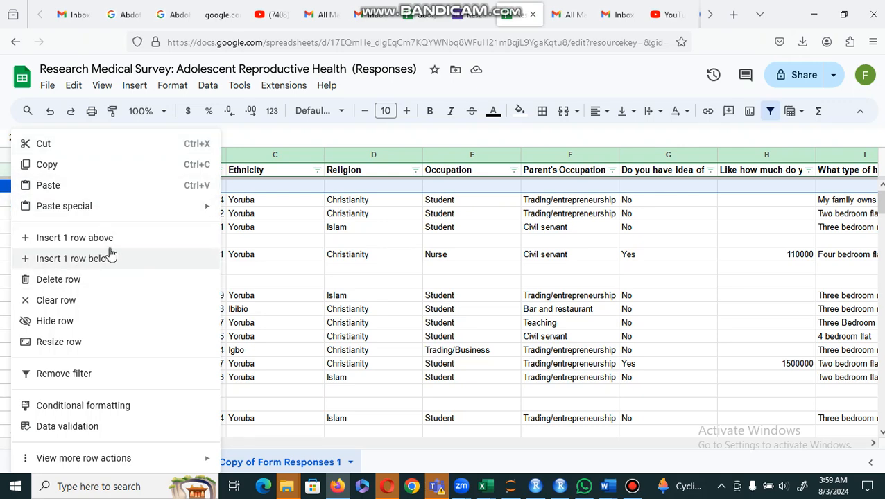
pyautogui.click(78, 282)
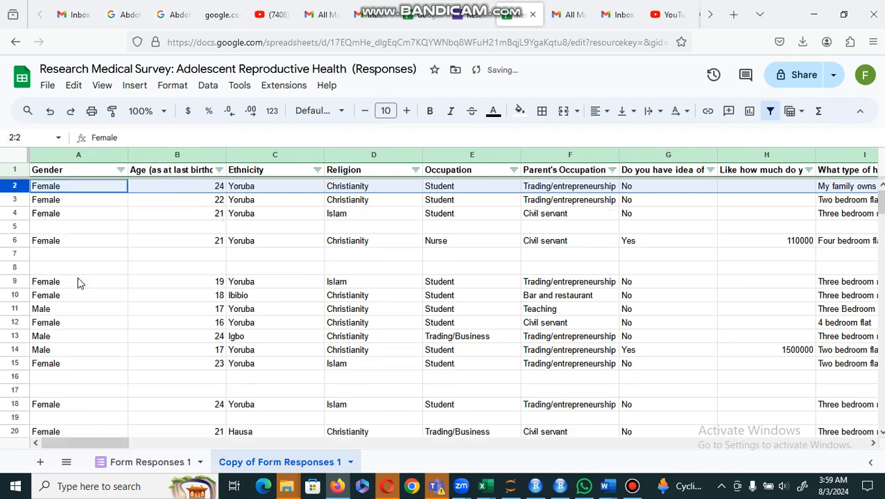
# - Look at the Gender and Age filter options again for selectable values, leaving both filters unchanged
pyautogui.click(121, 170)
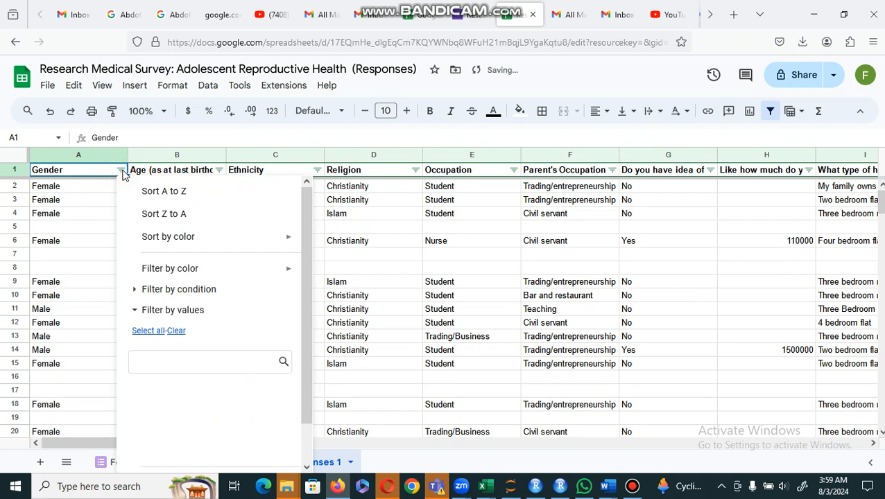
pyautogui.click(120, 170)
pyautogui.click(122, 171)
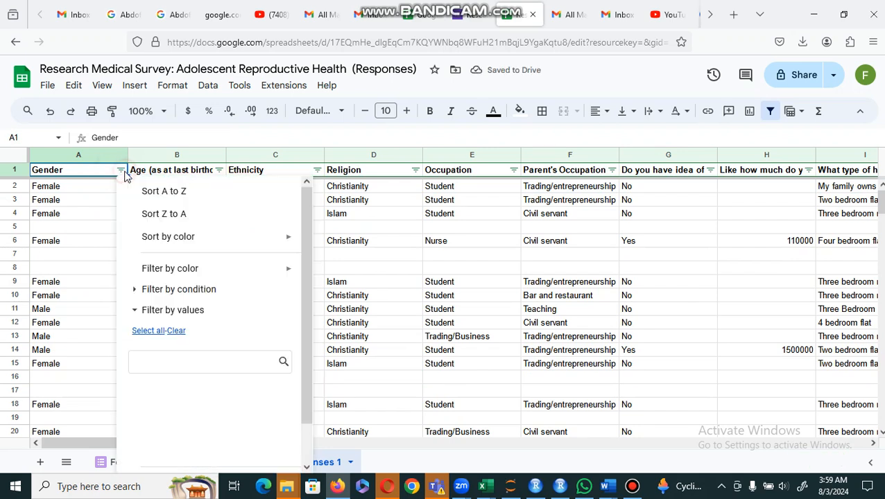
pyautogui.click(73, 226)
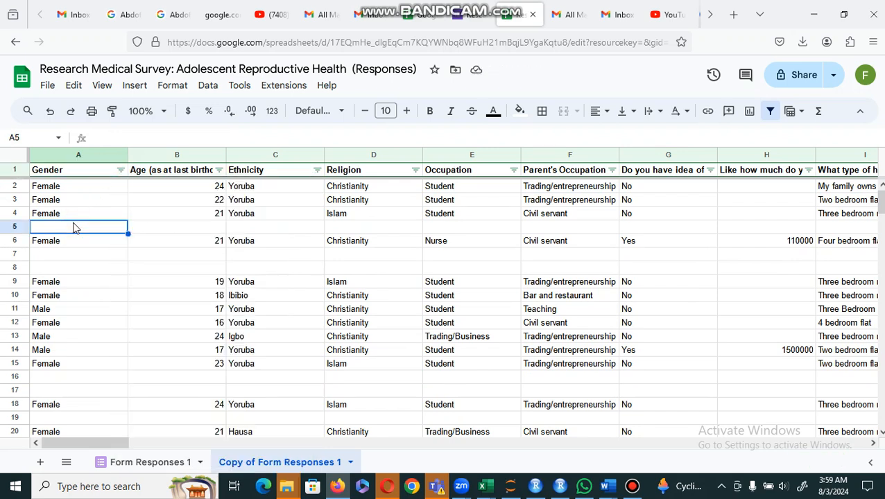
pyautogui.click(88, 174)
pyautogui.click(83, 153)
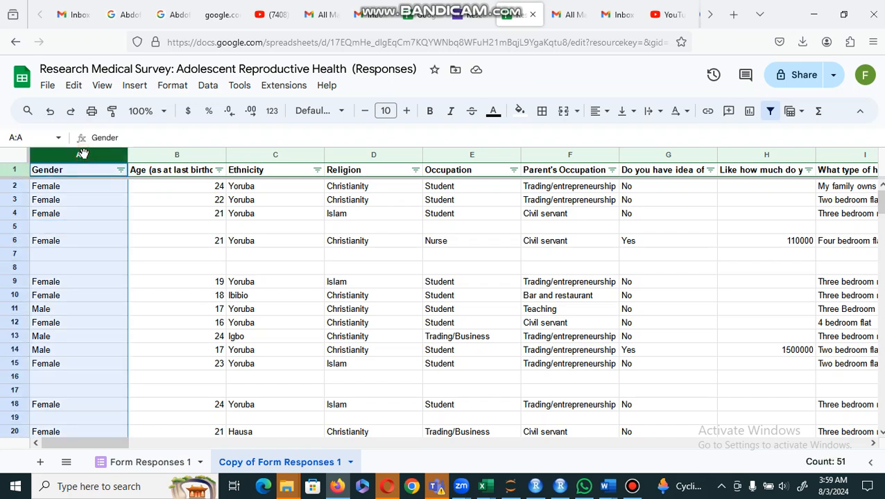
pyautogui.click(219, 171)
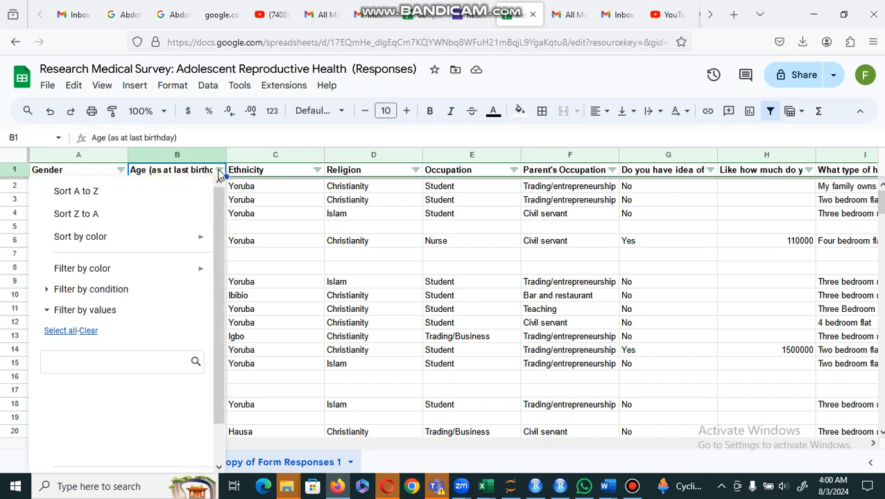
pyautogui.click(316, 217)
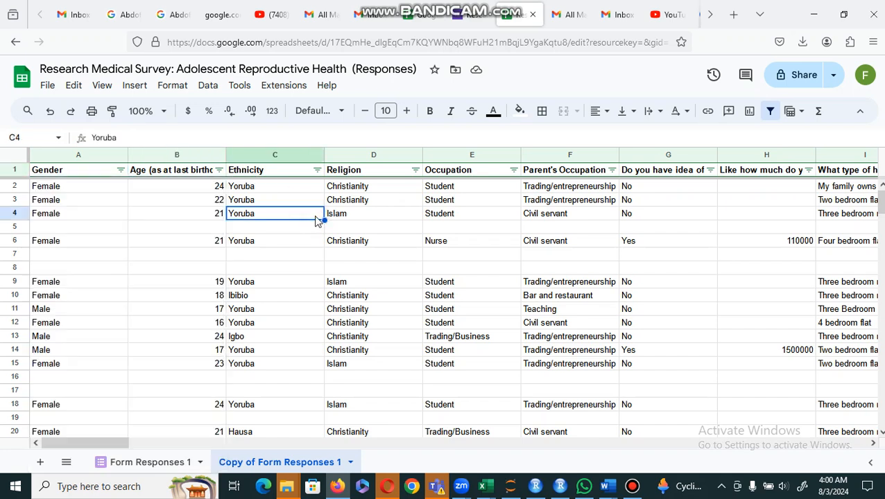
# - Try to filter the Gender column by the value "female" and recheck its filter options
pyautogui.click(121, 170)
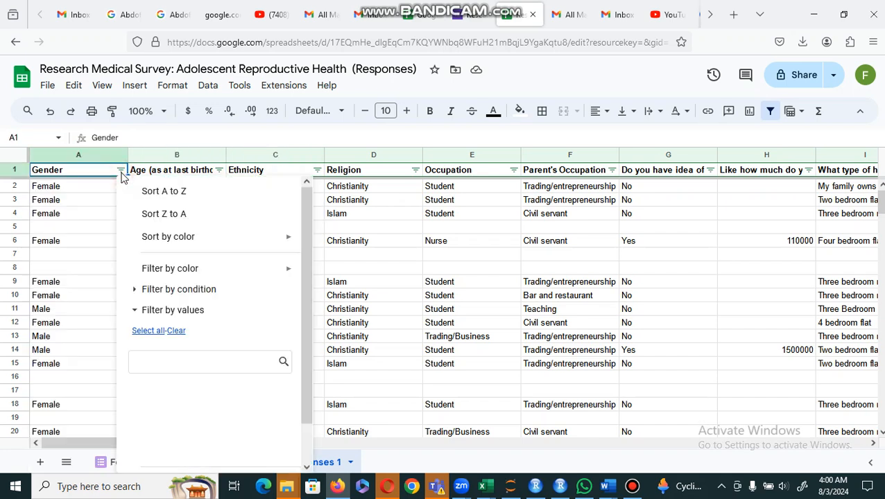
pyautogui.click(175, 363)
pyautogui.moveTo(308, 390); pyautogui.dragTo(303, 435)
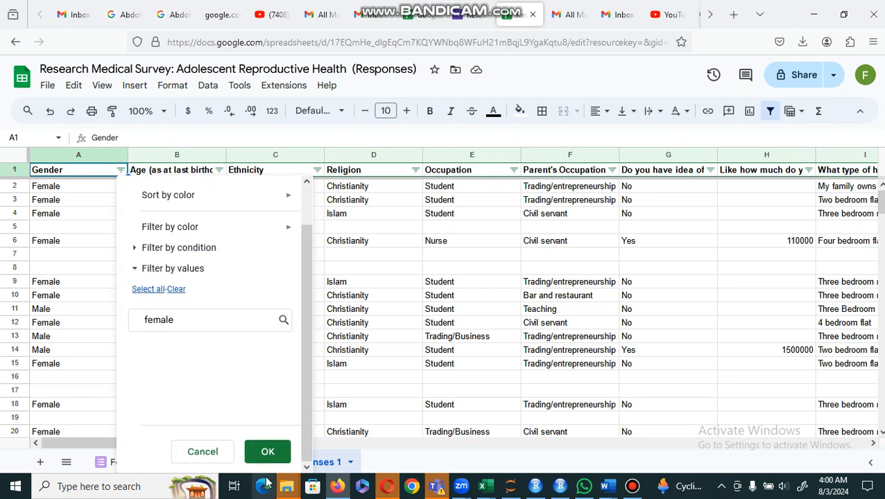
pyautogui.click(266, 454)
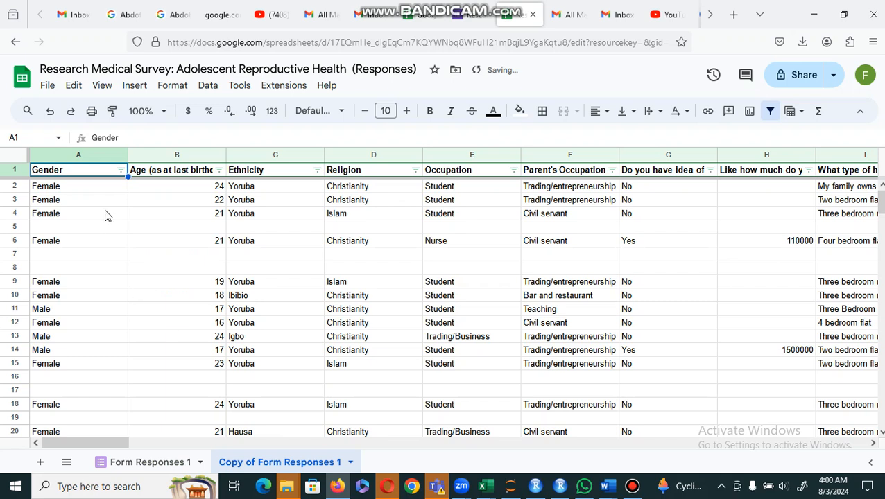
pyautogui.click(121, 171)
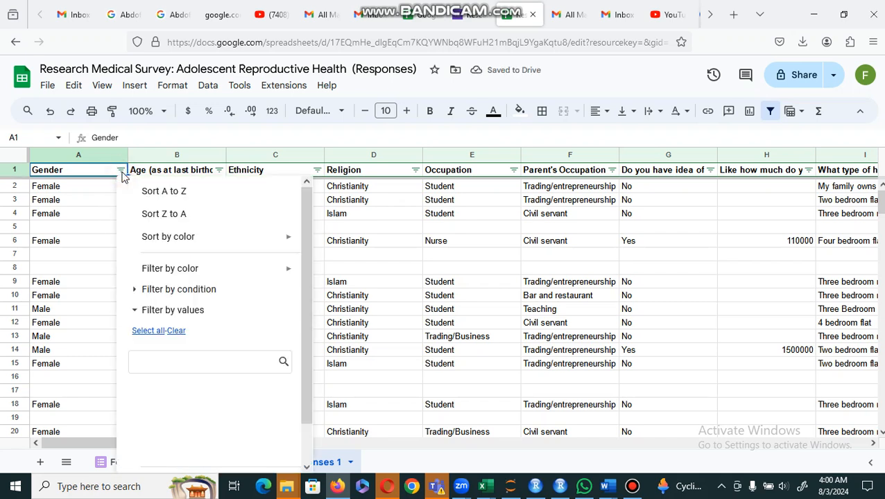
pyautogui.click(86, 239)
pyautogui.click(83, 226)
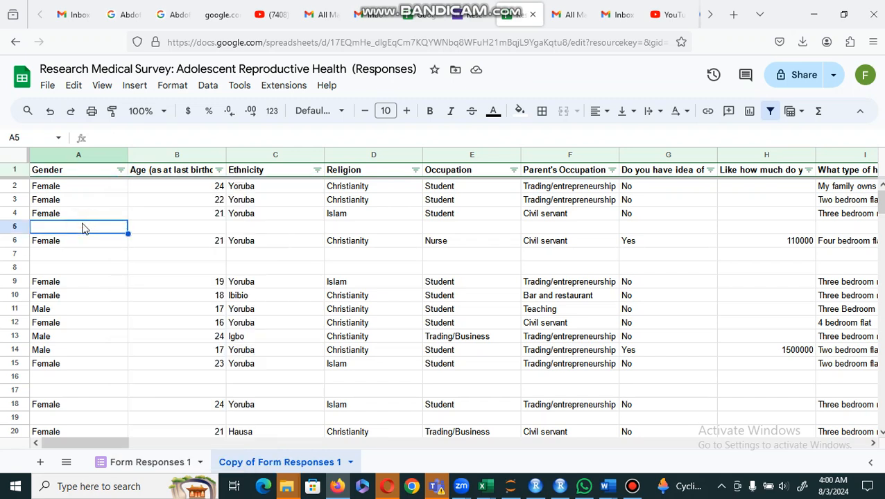
# - Remove the filter from the survey columns on the Copy of Form Responses 1 sheet
pyautogui.rightClick(119, 160)
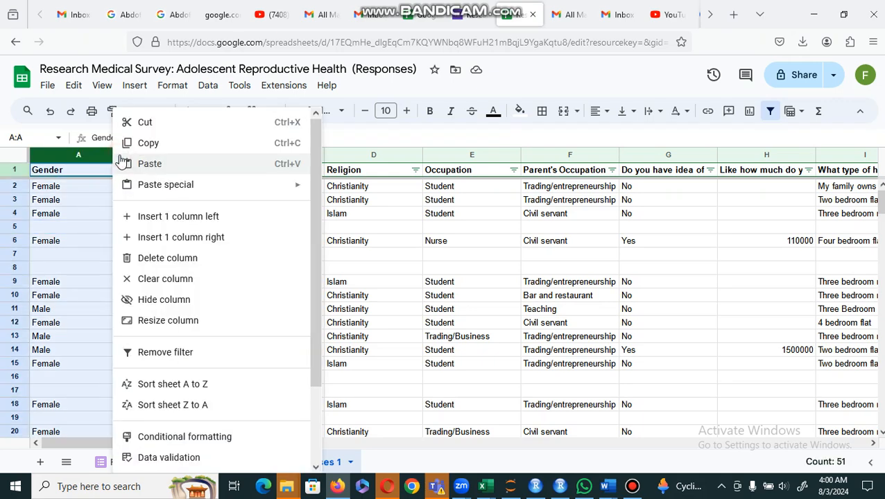
pyautogui.click(75, 200)
pyautogui.click(121, 170)
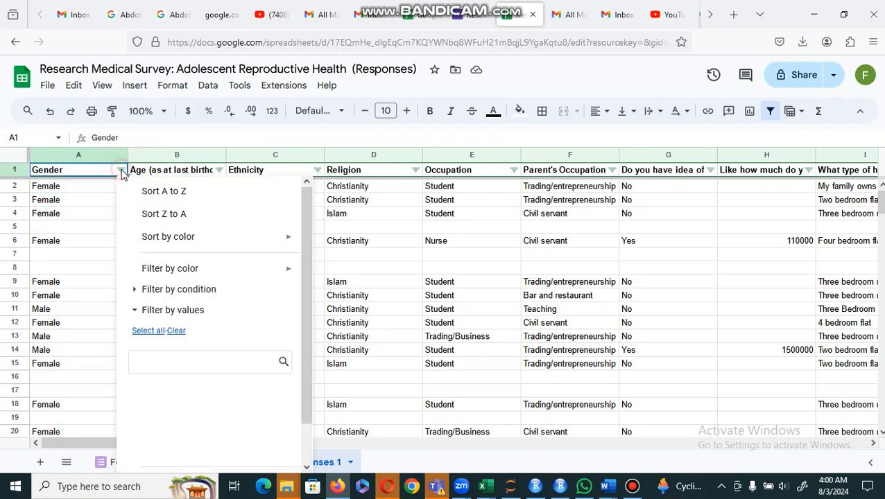
pyautogui.click(86, 190)
pyautogui.click(119, 170)
pyautogui.click(208, 85)
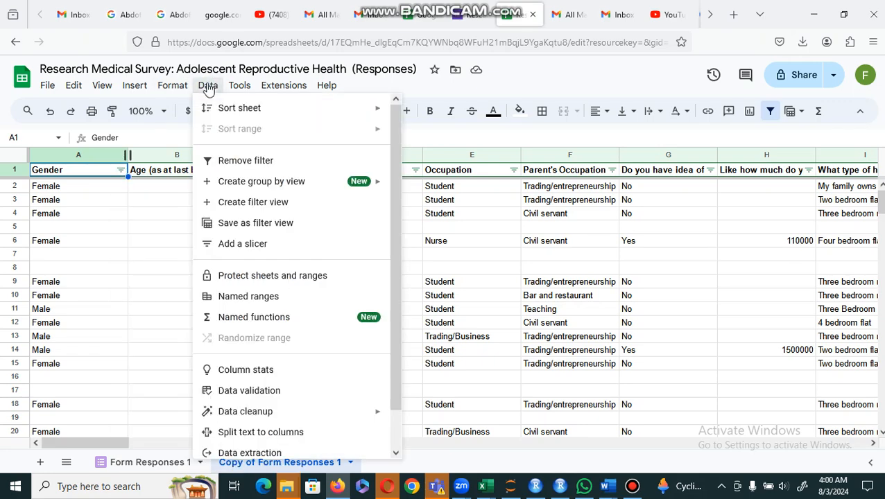
pyautogui.click(262, 161)
pyautogui.click(179, 247)
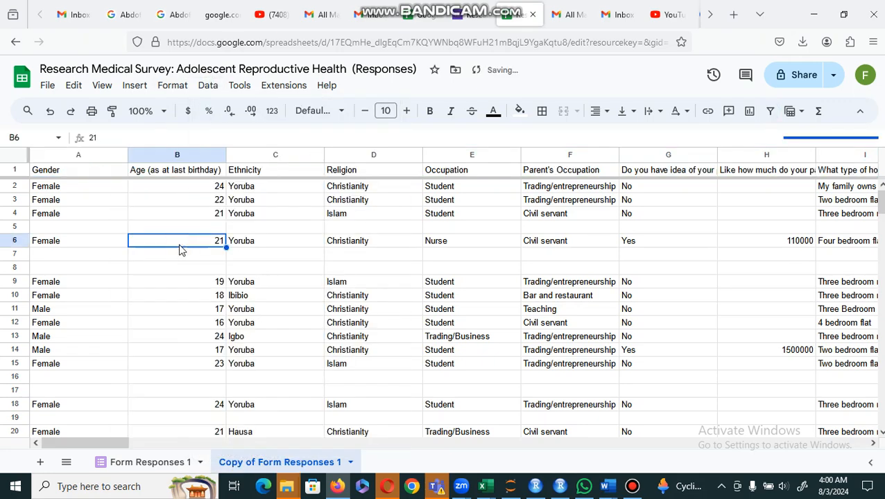
# - Examine row 7 across the survey columns for any entries and return to its first cell
pyautogui.click(89, 256)
pyautogui.press('Right')
pyautogui.press('Right')
pyautogui.press('Right')
pyautogui.press('Right')
pyautogui.press('Right')
pyautogui.press('Right')
pyautogui.press('Right')
pyautogui.press('Right')
pyautogui.press('Right')
pyautogui.press('Right')
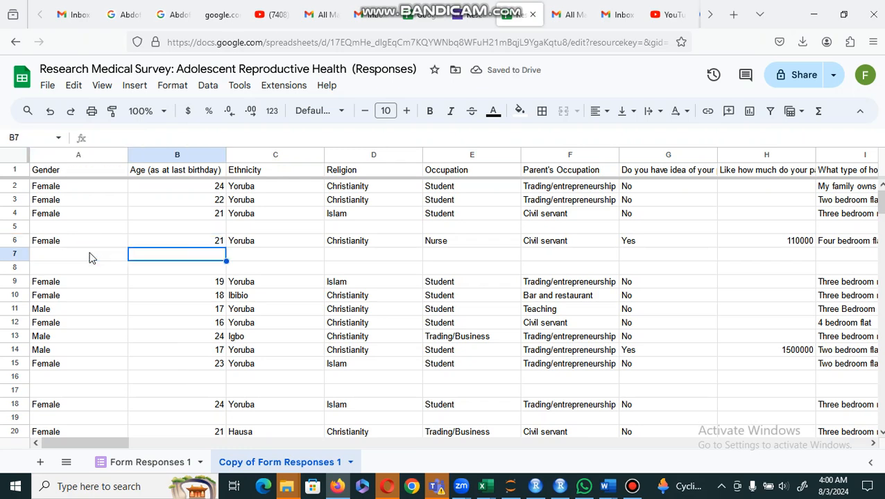
pyautogui.press('Right')
pyautogui.press('Right')
pyautogui.press('Right')
pyautogui.press('Right')
pyautogui.press('Right')
pyautogui.press('Right')
pyautogui.press('Right')
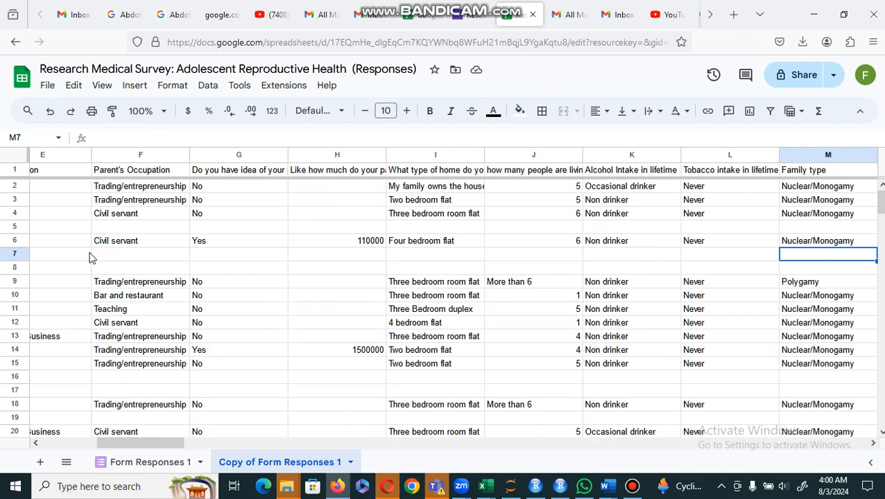
pyautogui.press('Left')
pyautogui.press('Left')
pyautogui.press('Left')
pyautogui.press('Left')
pyautogui.press('Left')
pyautogui.press('Left')
pyautogui.press('Left')
pyautogui.press('Left')
pyautogui.press('Left')
pyautogui.press('Left')
pyautogui.press('Left')
pyautogui.press('Left')
pyautogui.press('Left')
pyautogui.press('Left')
pyautogui.press('Left')
pyautogui.press('Left')
pyautogui.press('Left')
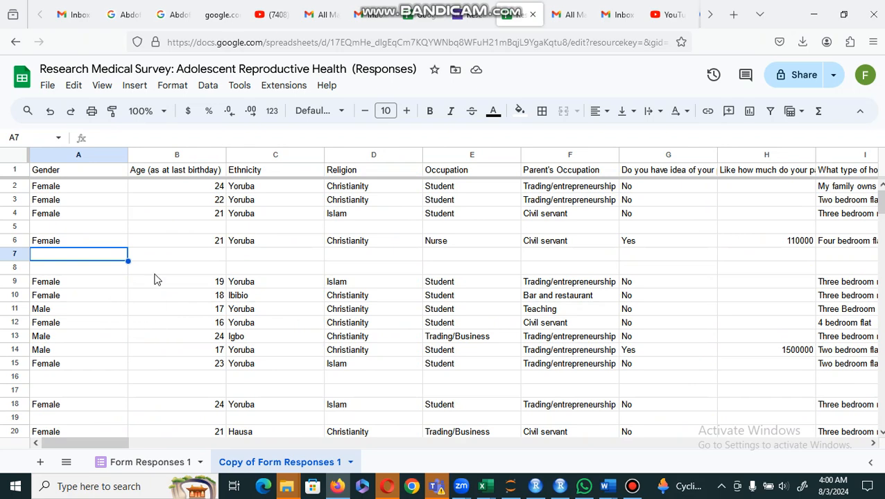
# - Insert a pivot table on a new sheet from range A6:AS7 of Copy of Form Responses 1, check its suggestions and close its editor
pyautogui.click(133, 89)
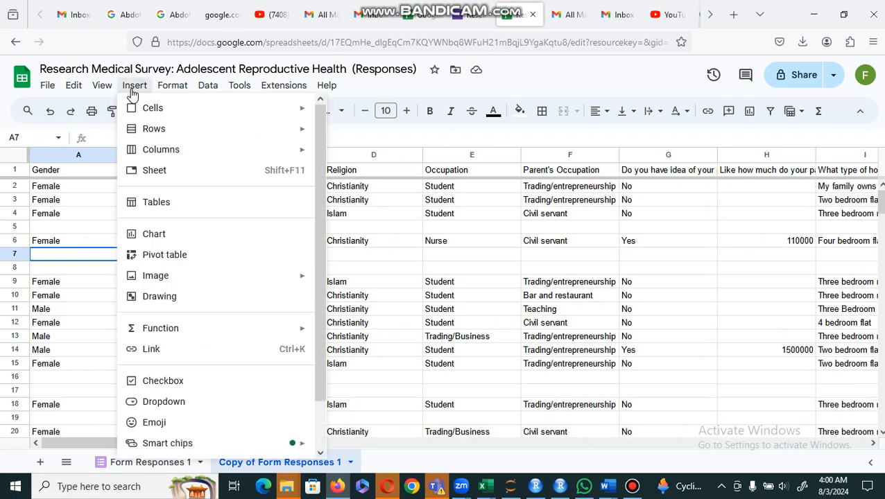
pyautogui.click(185, 255)
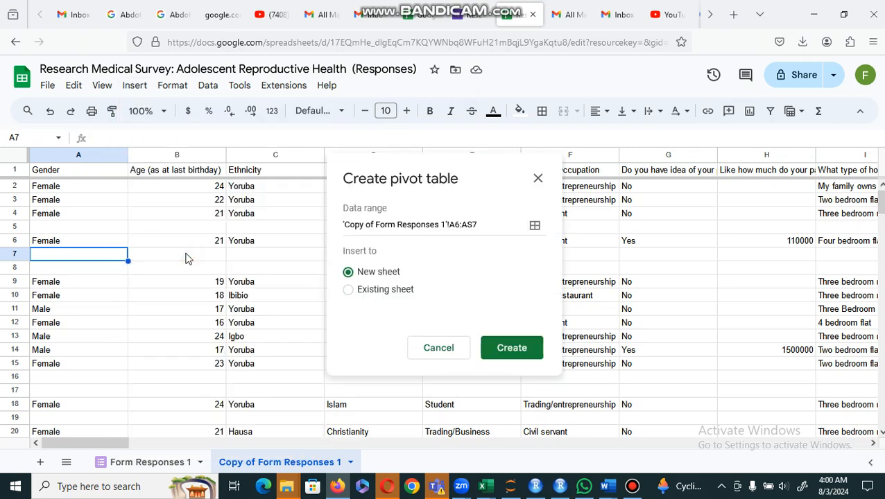
pyautogui.click(509, 349)
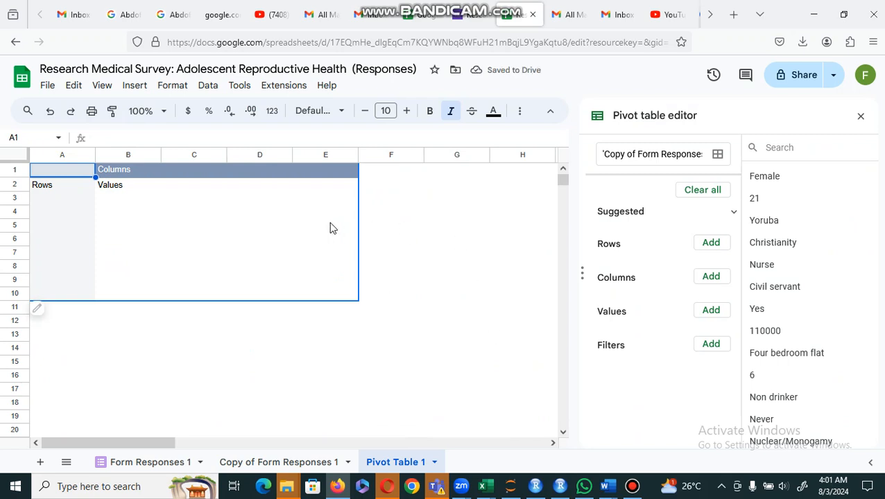
pyautogui.click(732, 215)
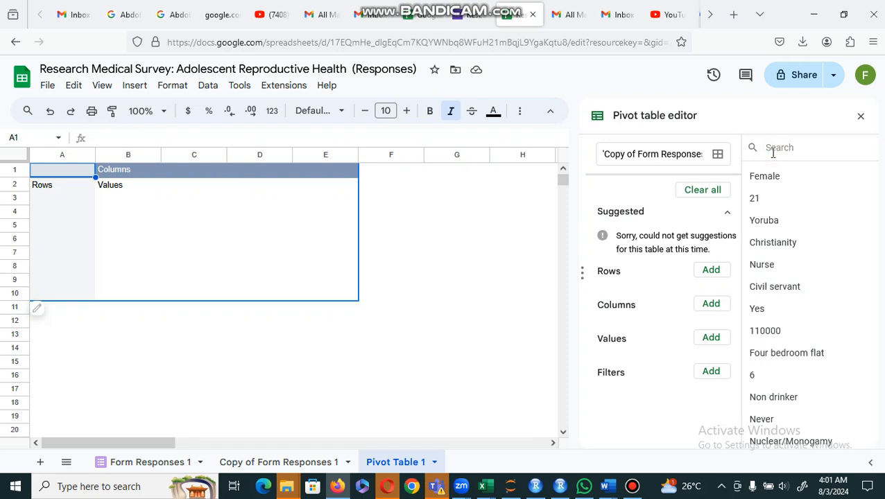
pyautogui.click(861, 116)
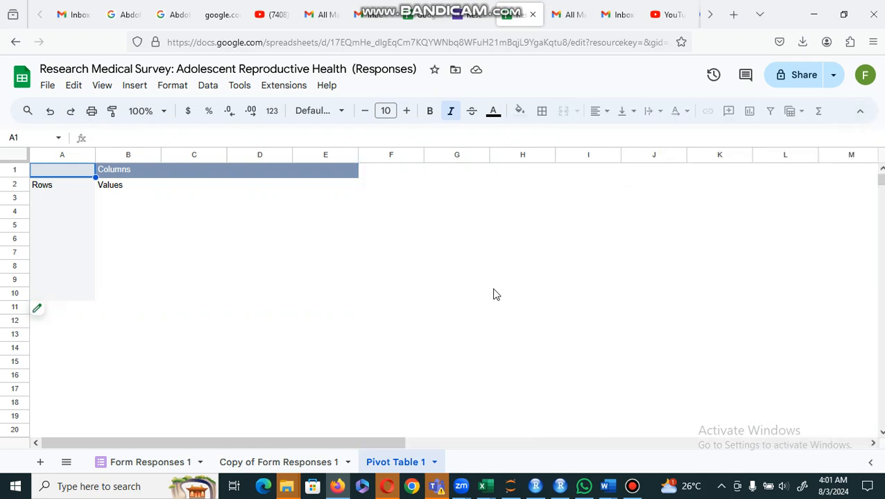
# - Check the Gender header on the copied responses sheet, reopen the pivot table editor and examine the fields offered for its rows
pyautogui.click(266, 462)
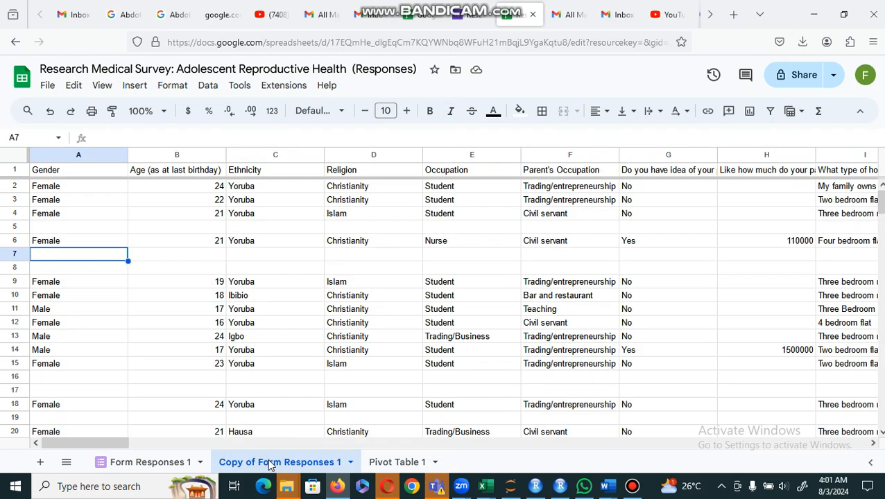
pyautogui.click(100, 172)
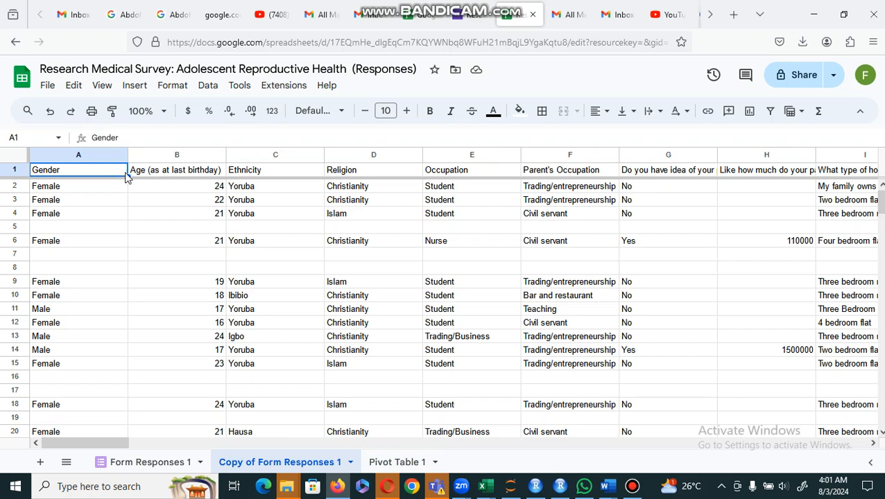
pyautogui.click(387, 462)
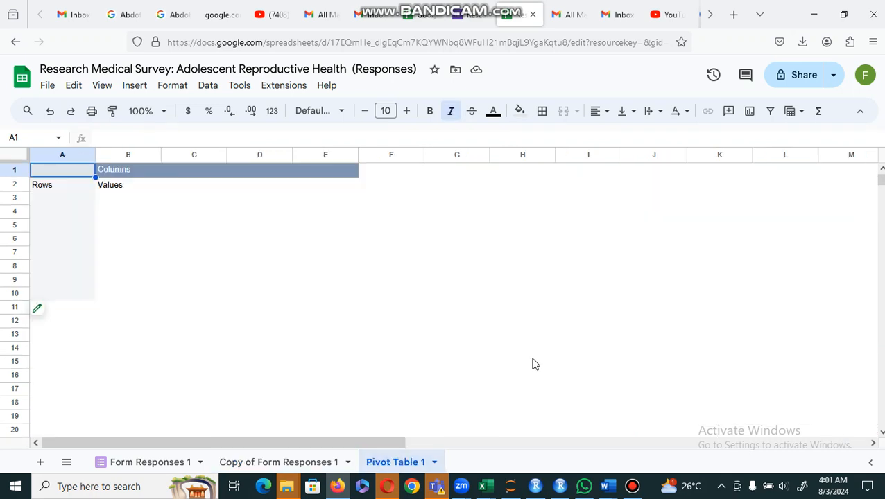
pyautogui.click(118, 186)
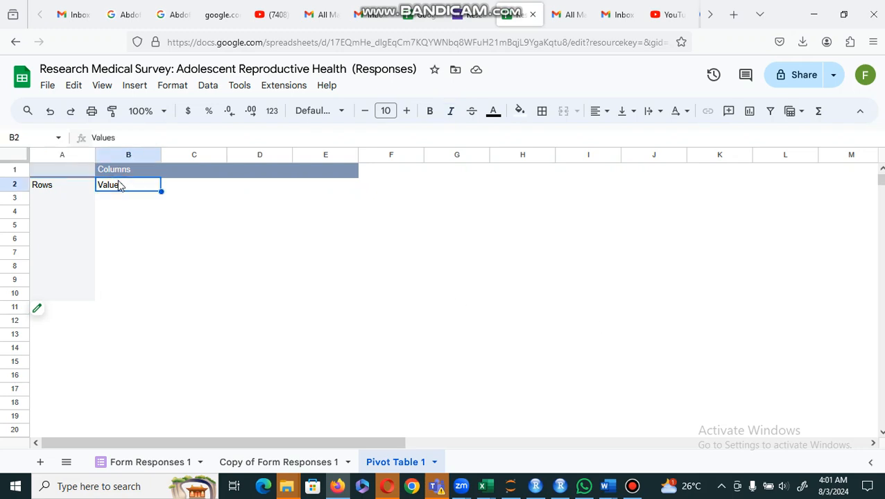
pyautogui.click(47, 192)
pyautogui.rightClick(47, 192)
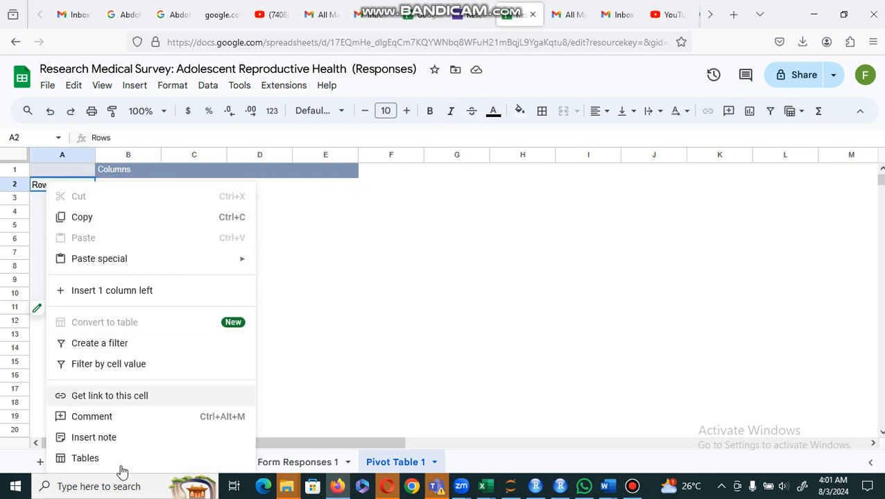
pyautogui.click(320, 272)
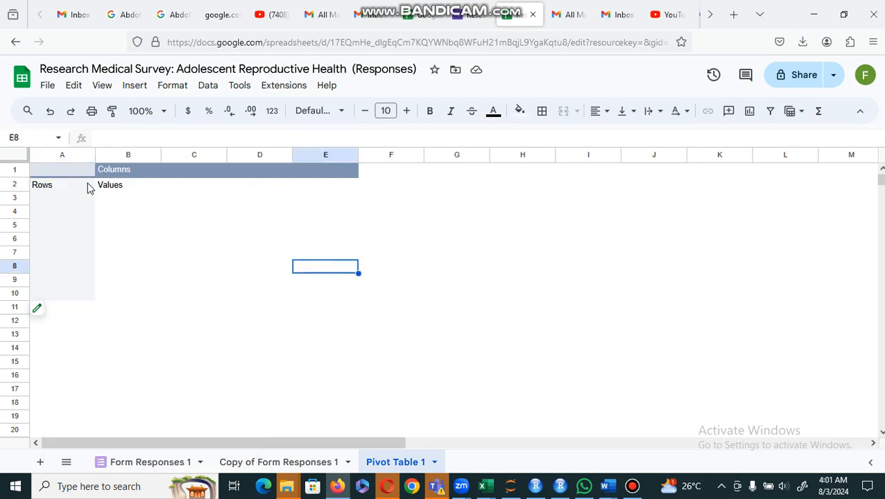
pyautogui.click(36, 310)
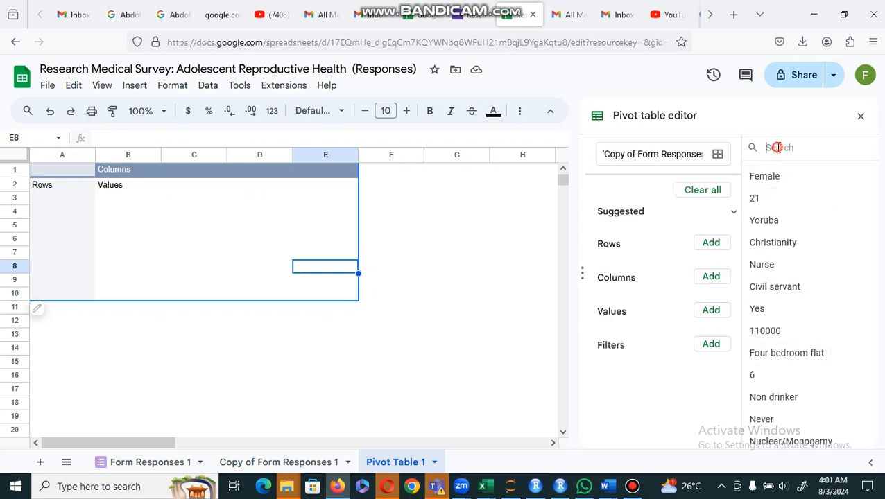
pyautogui.click(711, 243)
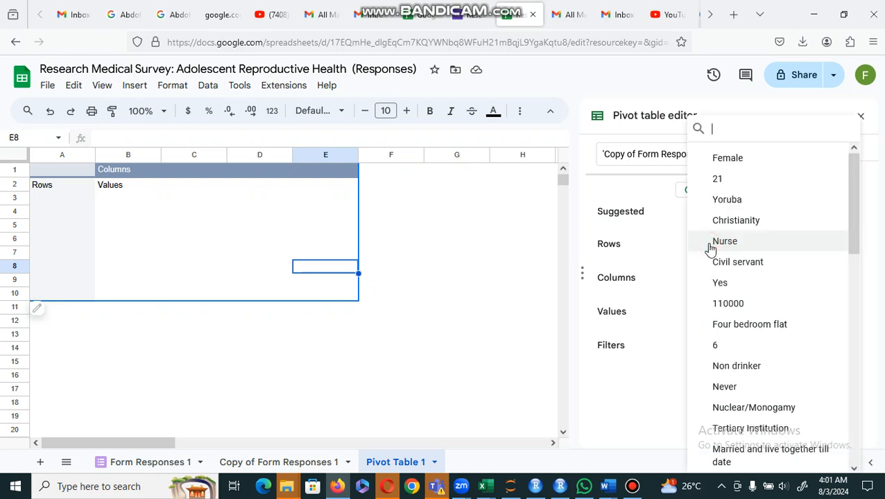
pyautogui.click(601, 183)
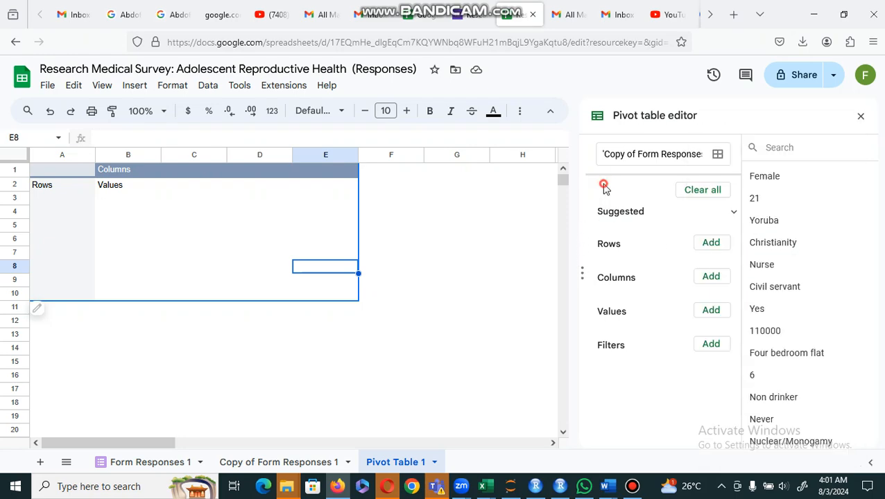
# - Return to the Copy of Form Responses 1 sheet and look at the column options for Ethnicity
pyautogui.click(283, 465)
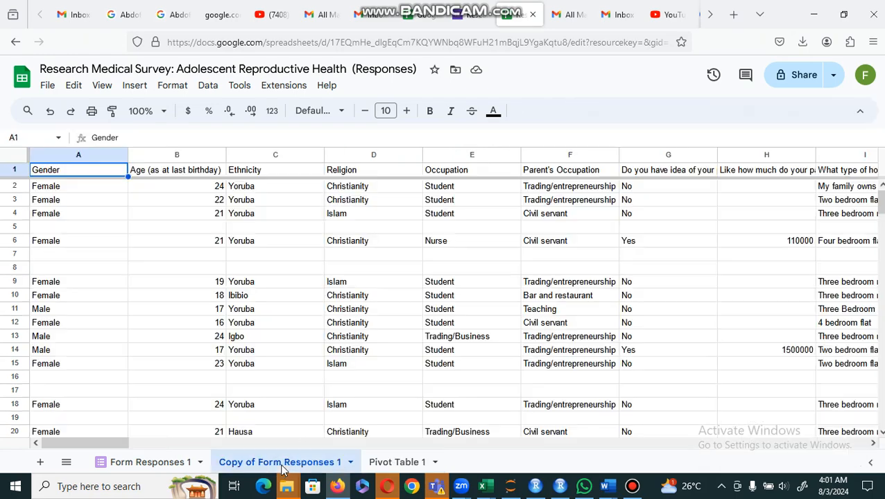
pyautogui.click(263, 173)
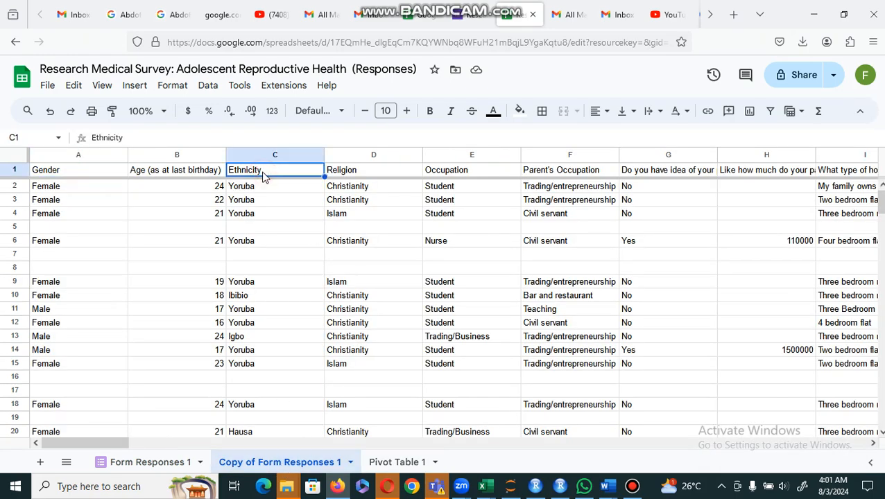
pyautogui.click(316, 154)
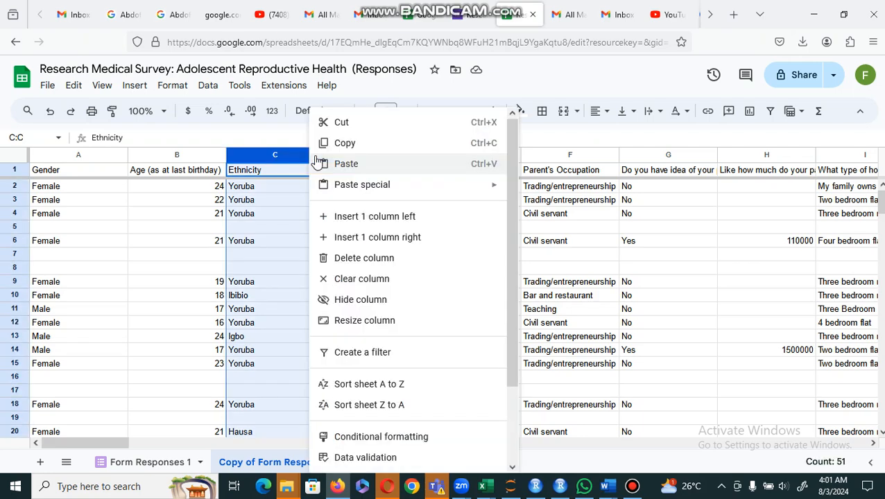
pyautogui.click(150, 194)
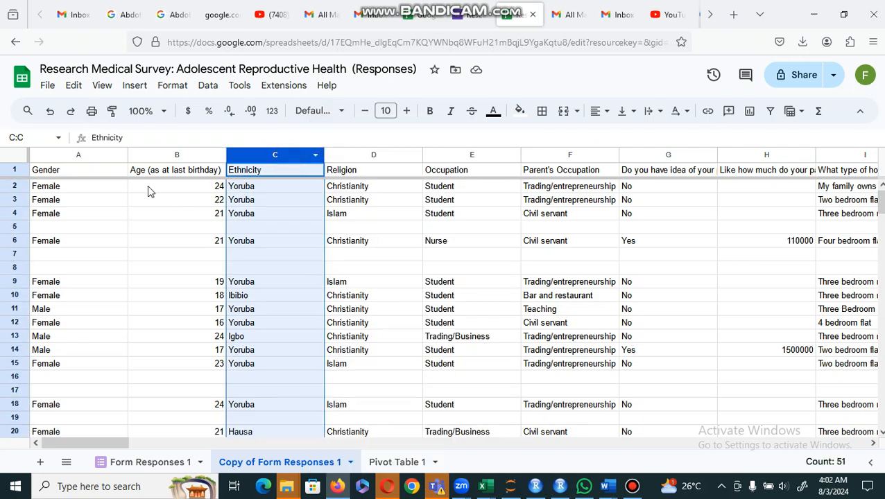
pyautogui.click(148, 188)
# - Examine the header row of the copied sheet from Gender through Parent's Marital Status
pyautogui.click(89, 170)
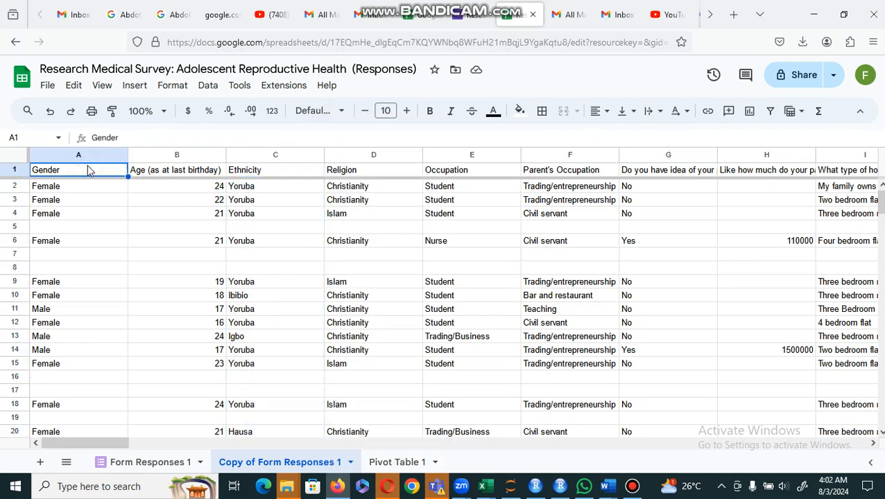
pyautogui.press('Right')
pyautogui.press('Right')
pyautogui.press('Right')
pyautogui.press('Right')
pyautogui.press('Right')
pyautogui.press('Right')
pyautogui.press('Right')
pyautogui.press('Right')
pyautogui.press('Right')
pyautogui.press('Right')
pyautogui.press('Right')
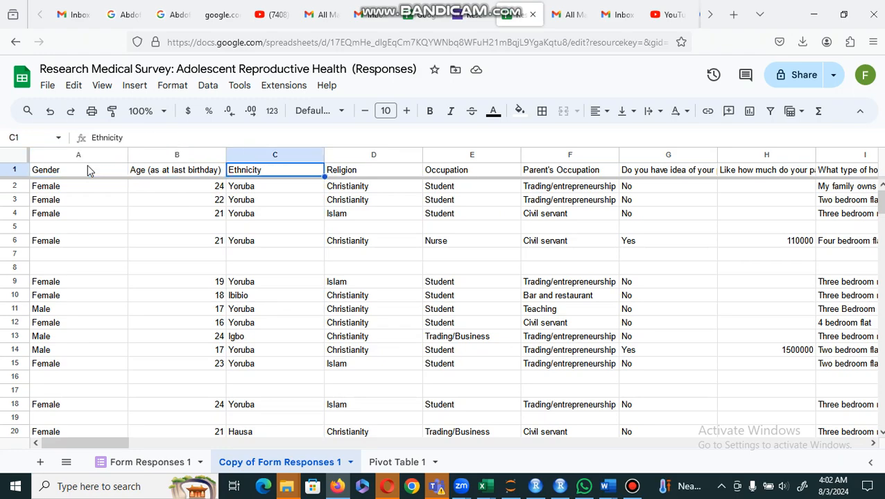
pyautogui.press('Right')
pyautogui.press('Right')
pyautogui.press('Right')
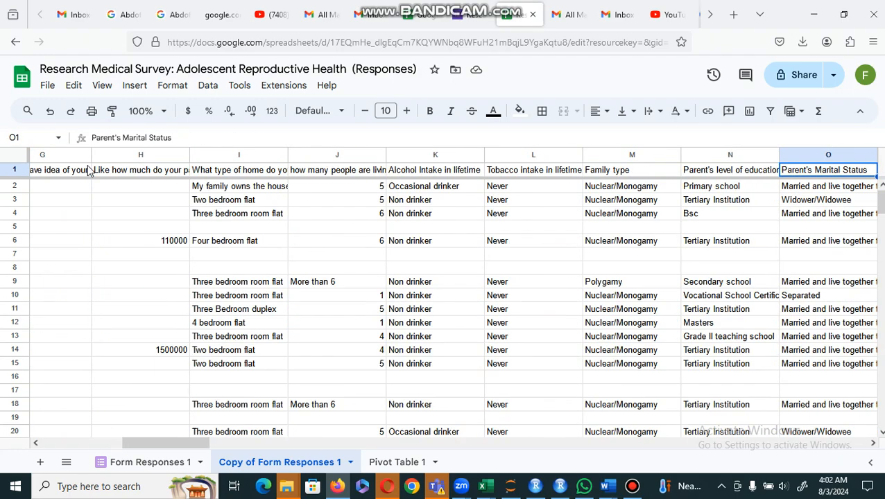